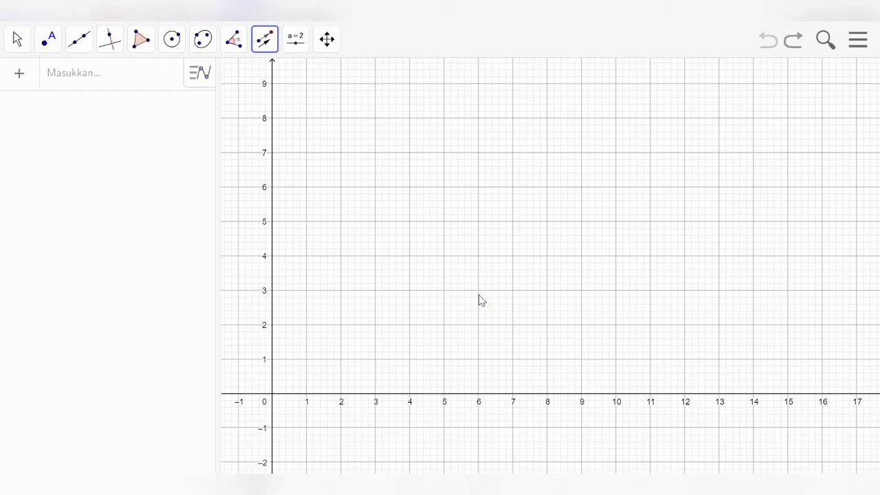
Plot three points on the grid: A at (2, 1), B at (5, 2) and C at (2, 4)
left_click(58, 46)
left_click(80, 87)
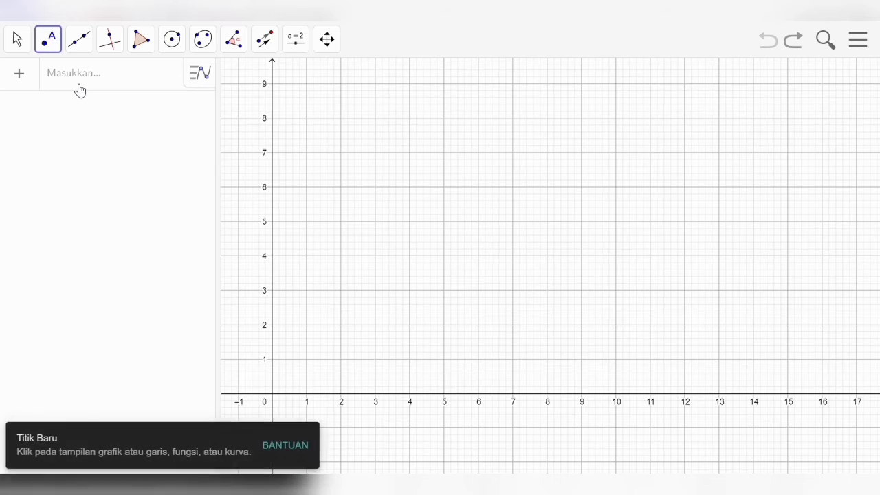
left_click(341, 359)
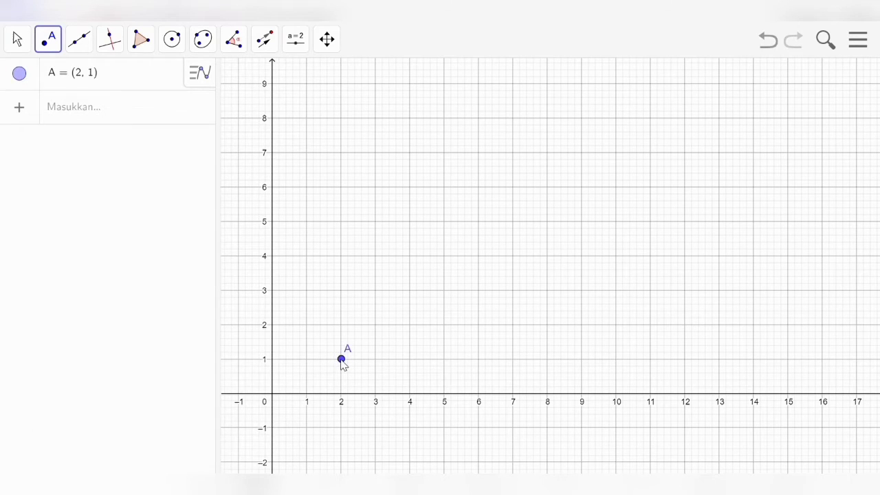
left_click(445, 326)
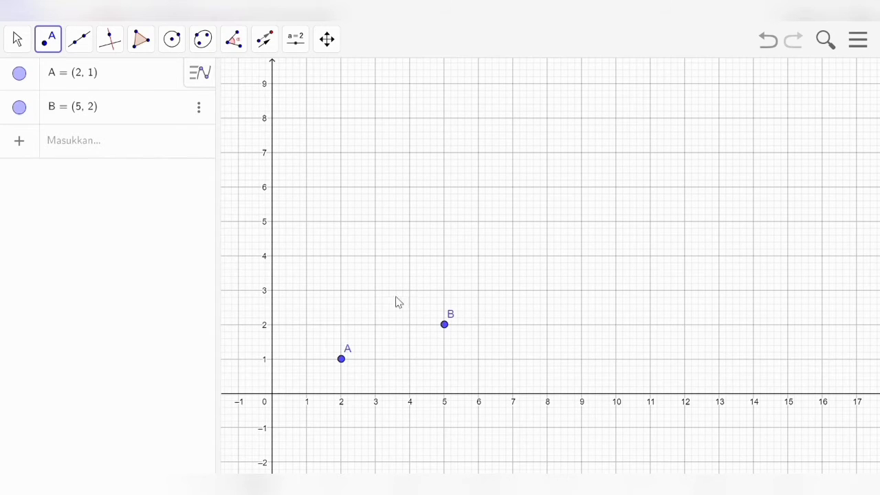
left_click(341, 257)
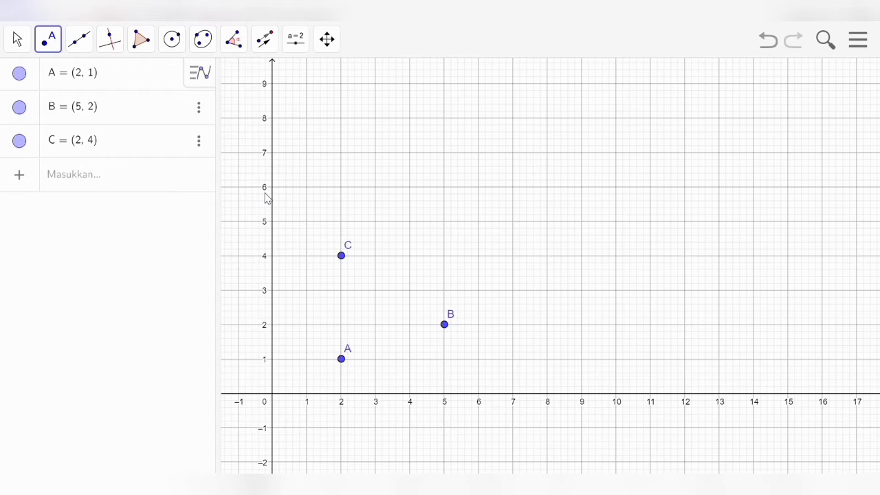
Create a triangle with the Polygon tool through points A (2, 1), B (5, 2) and C (2, 4)
left_click(141, 41)
left_click(171, 85)
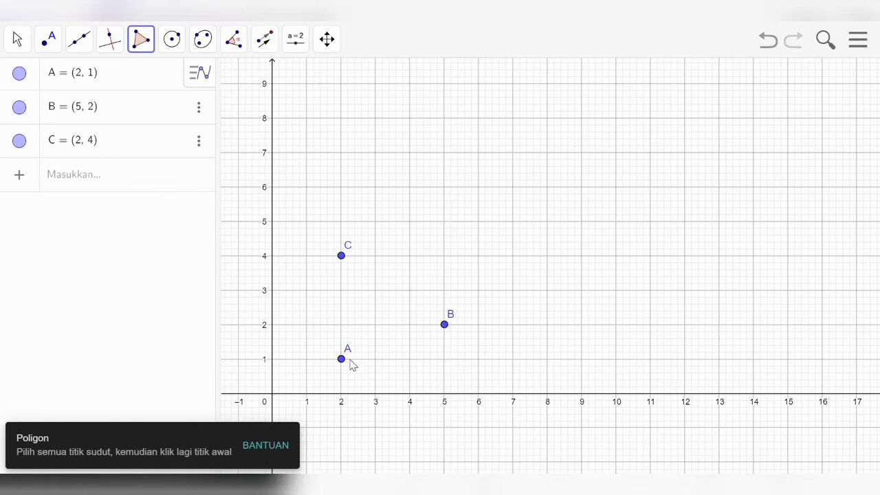
left_click(343, 361)
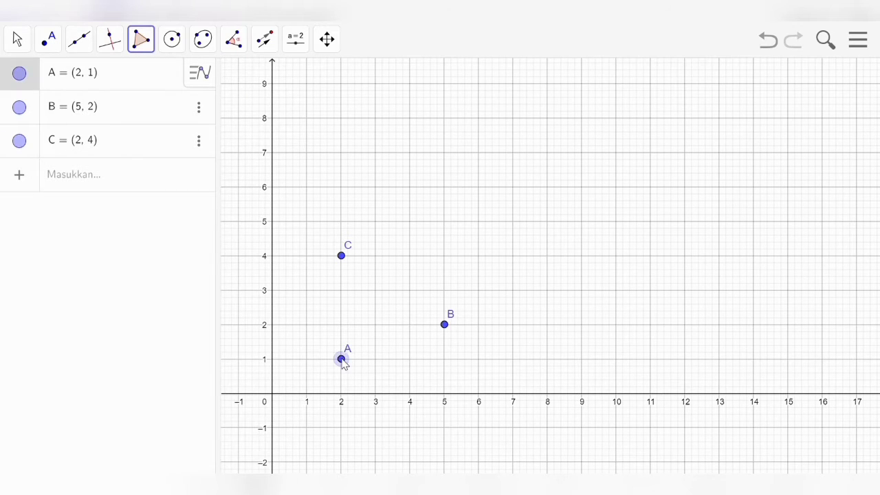
left_click(446, 326)
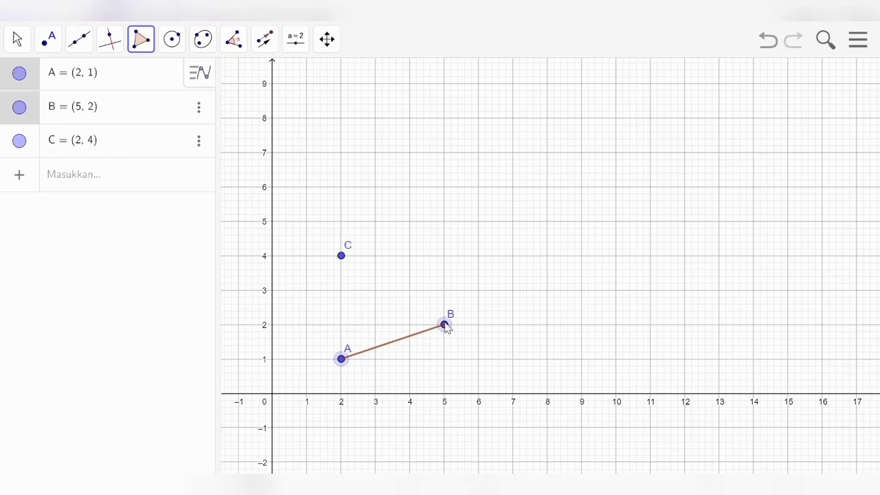
left_click(342, 257)
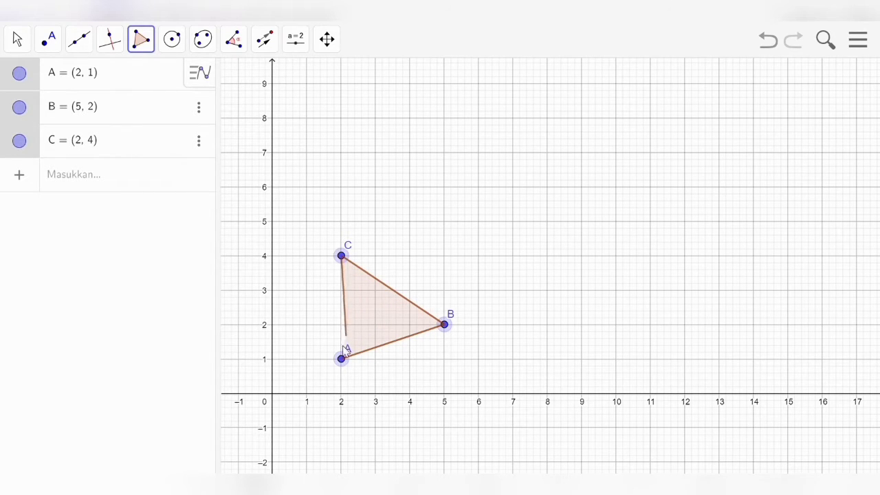
left_click(343, 360)
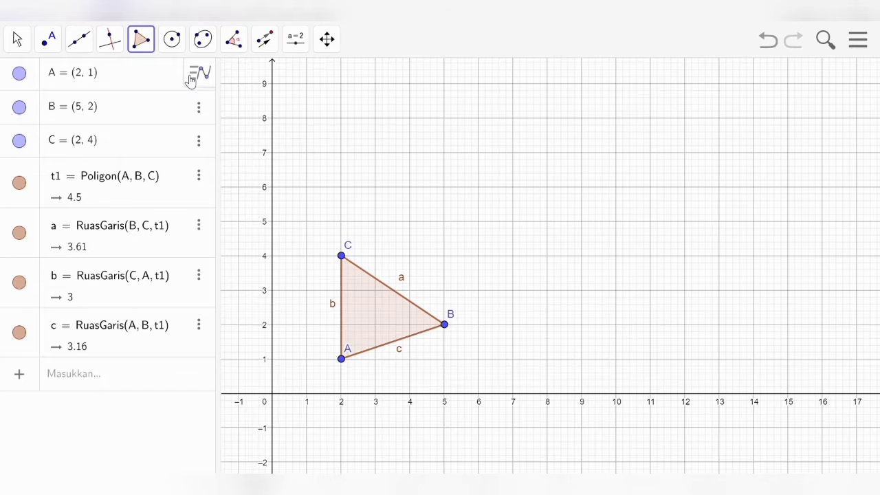
Plot two more points beside the triangle: D at (7, 1) and E at (9, 4)
left_click(48, 38)
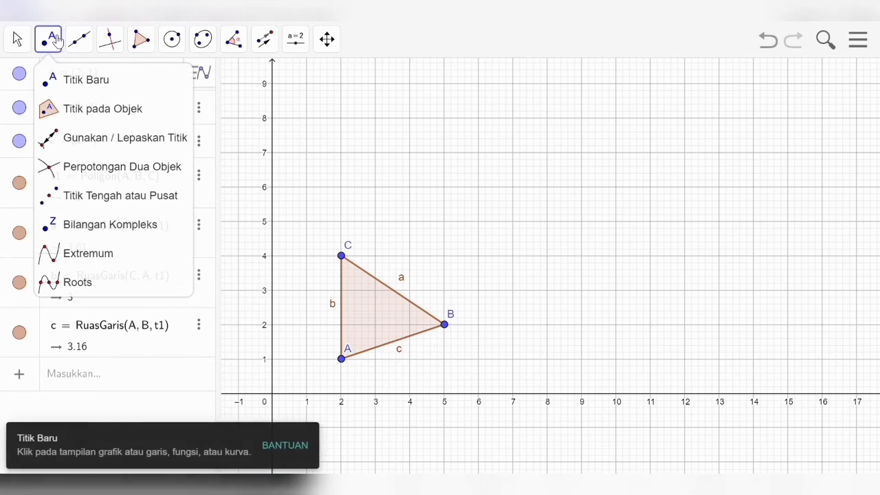
left_click(84, 82)
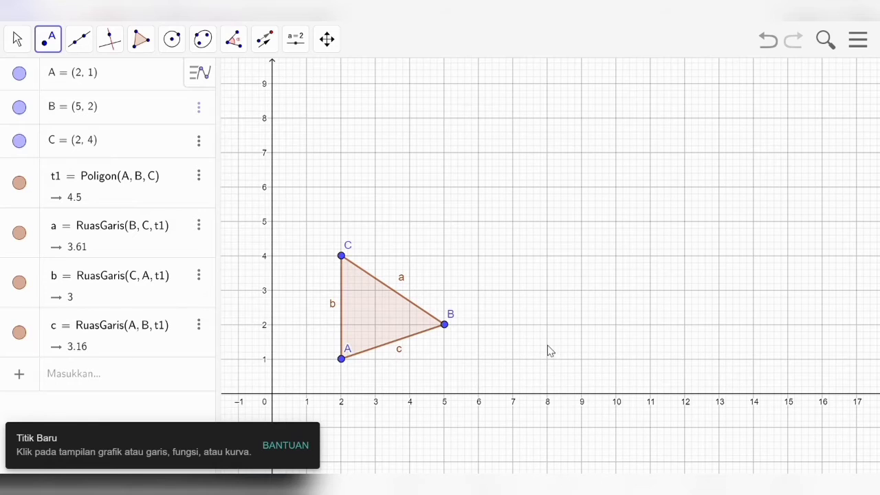
left_click(514, 360)
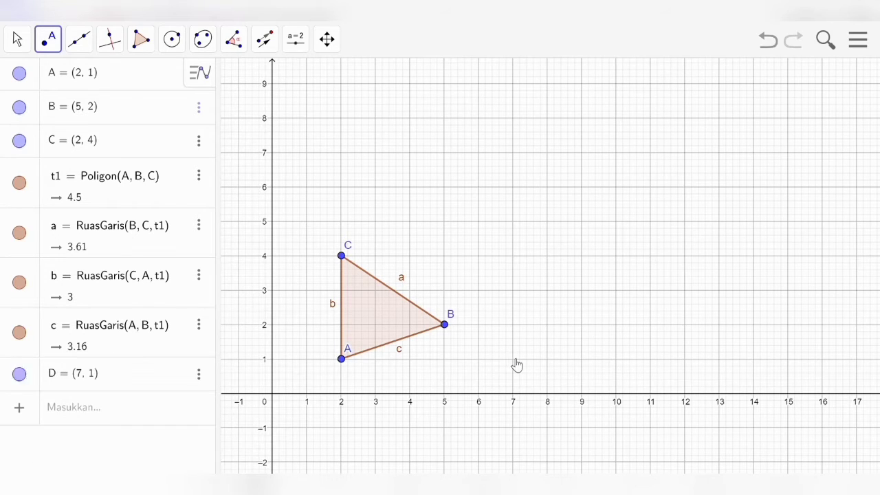
left_click(581, 256)
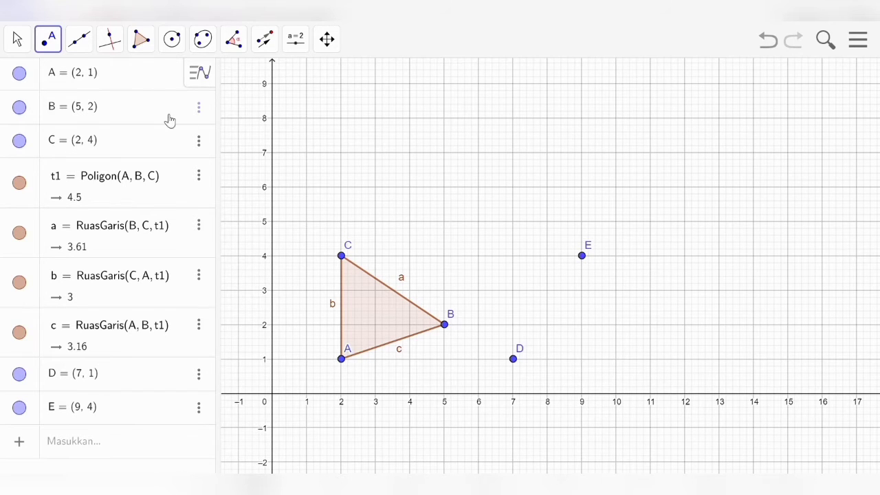
Create a vector between two points, starting at D and ending at E
left_click(79, 39)
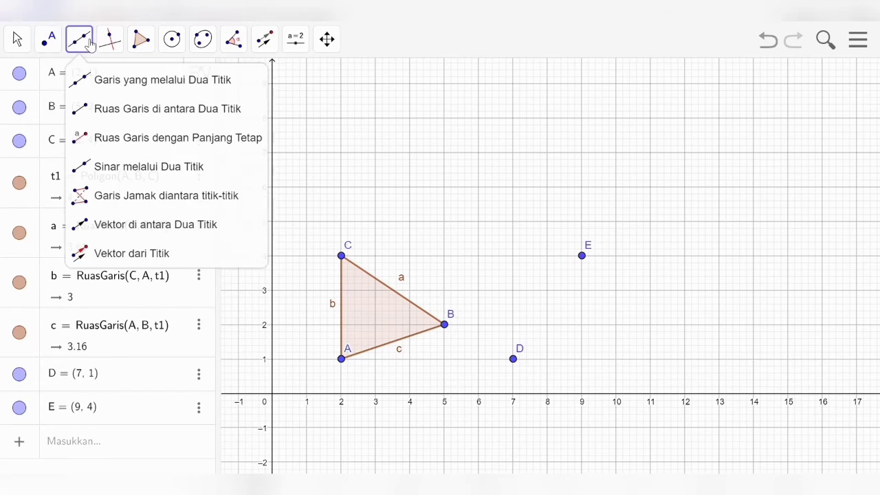
left_click(154, 230)
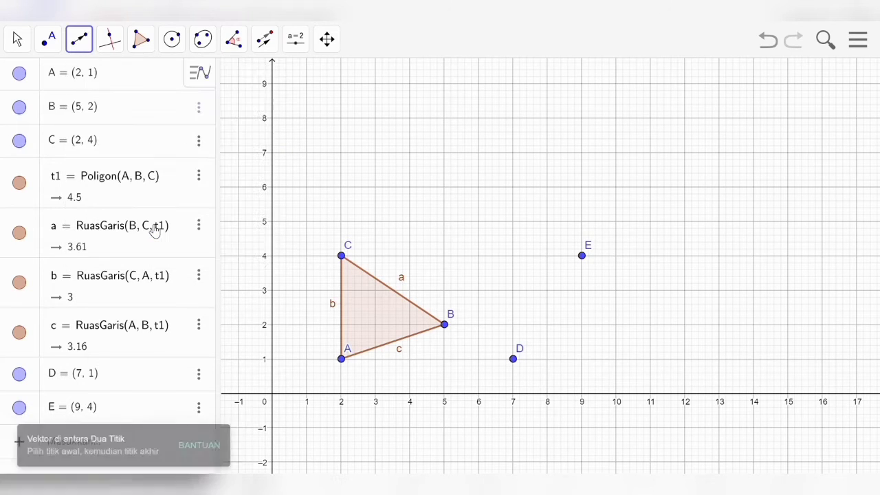
left_click(515, 359)
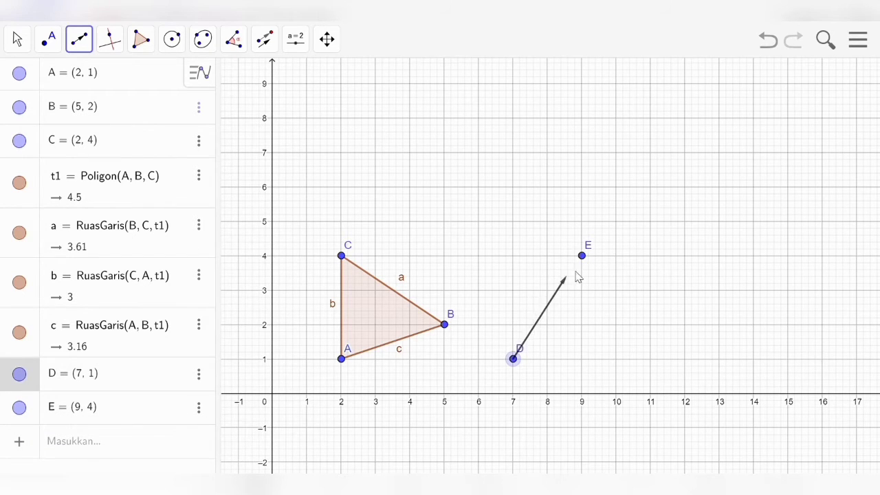
left_click(584, 257)
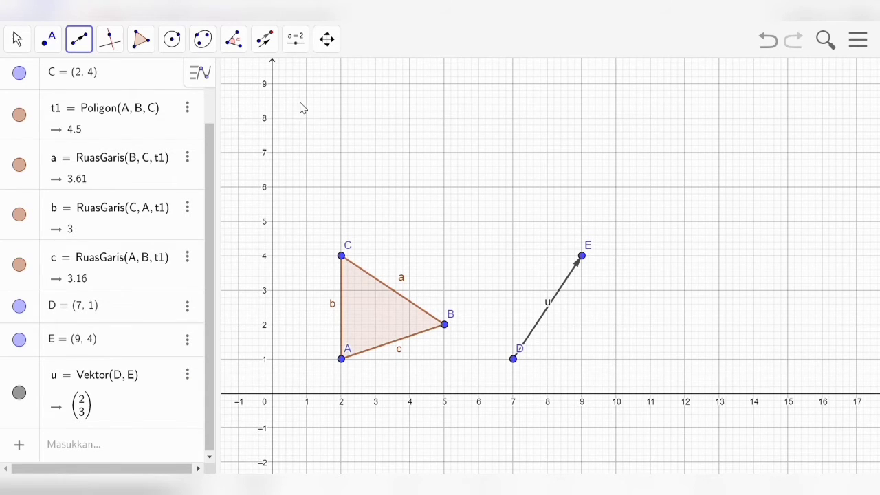
Translate triangle ABC by the vector from D to E
left_click(266, 40)
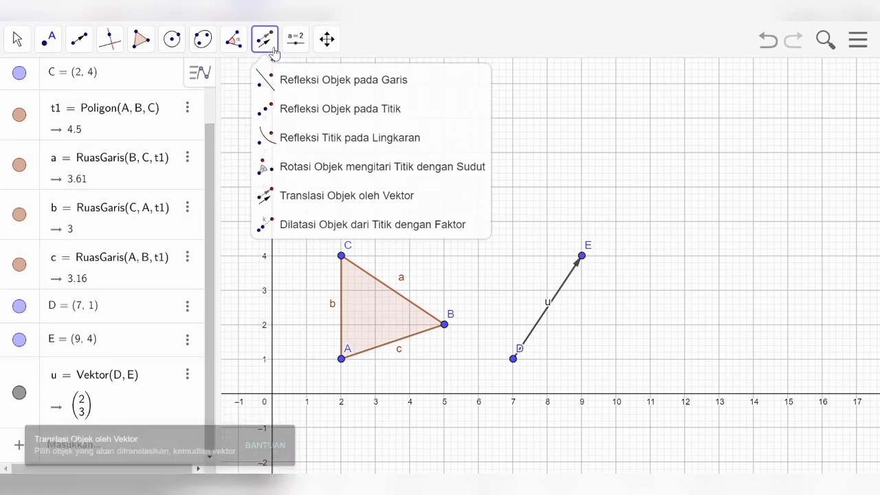
left_click(341, 199)
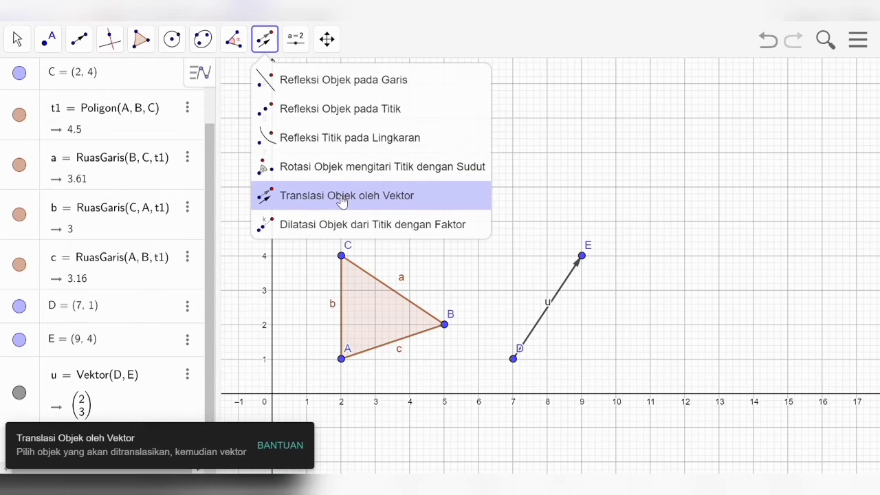
left_click(342, 199)
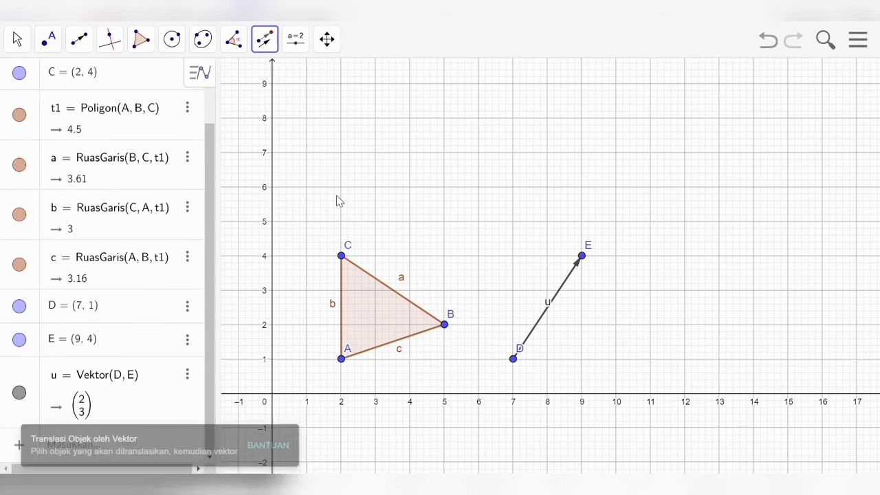
left_click(378, 318)
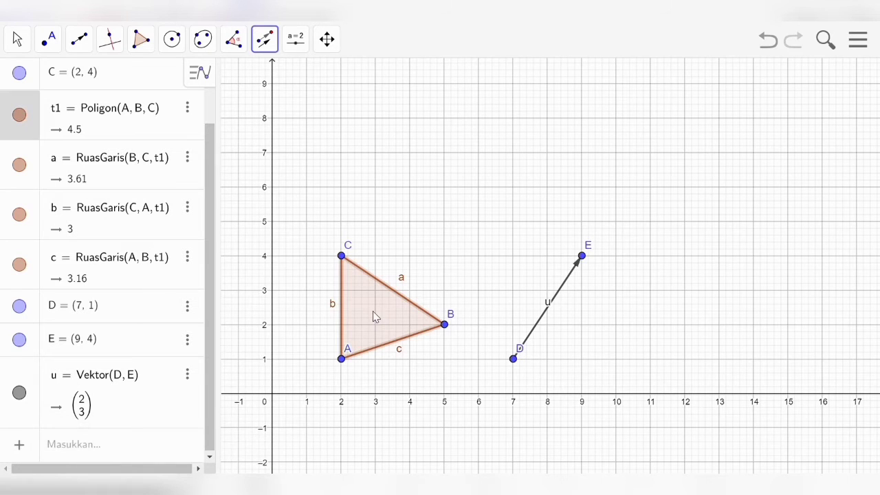
left_click(543, 324)
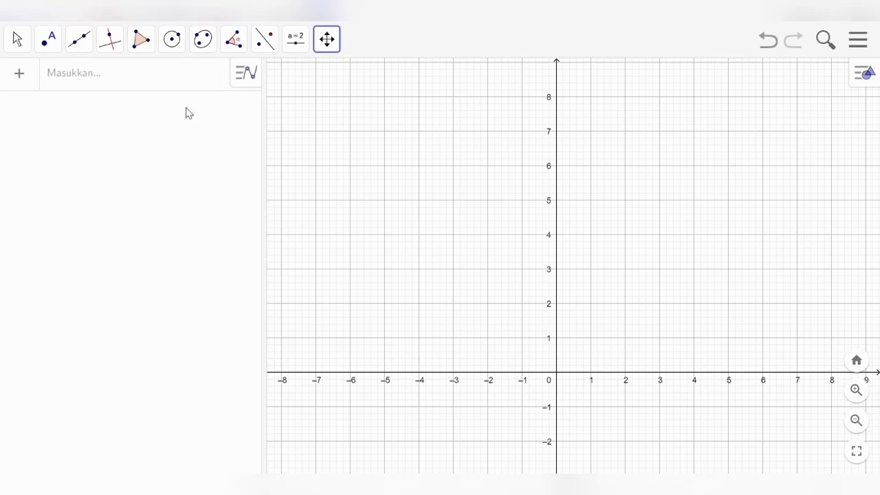
Plot three points on the empty grid: A at (2, 1), B at (5, 1) and C at (2, 4)
left_click(54, 45)
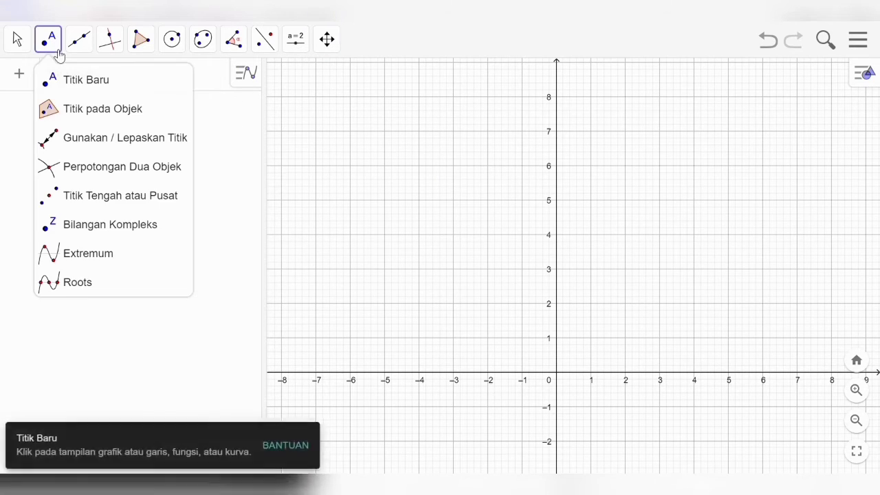
left_click(86, 85)
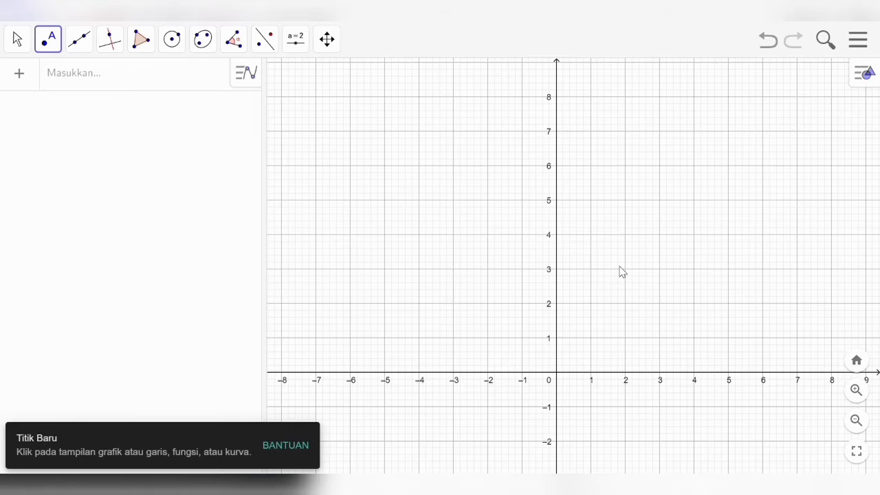
left_click(626, 338)
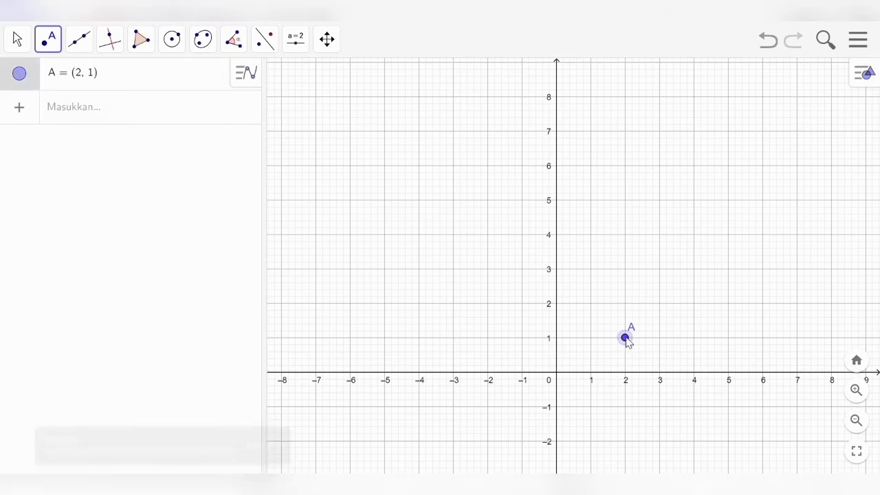
left_click(729, 338)
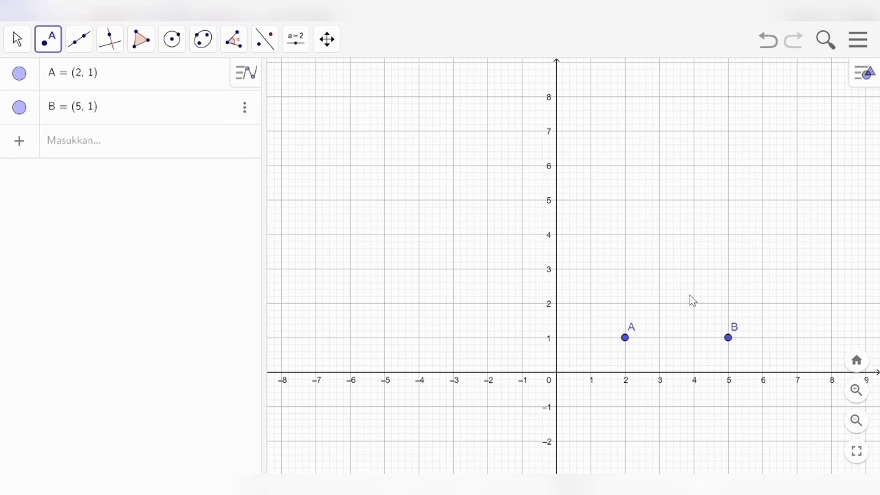
left_click(625, 234)
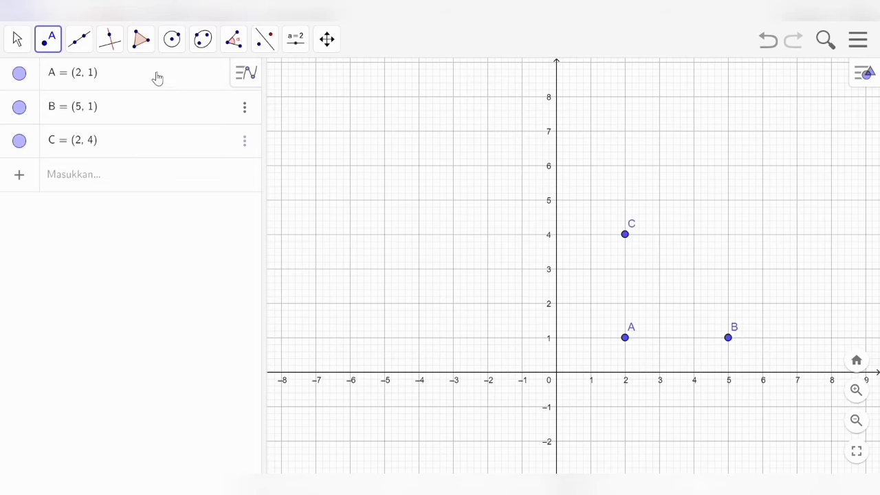
Create a right triangle with the Polygon tool through points A (2, 1), B (5, 1) and C (2, 4)
left_click(143, 43)
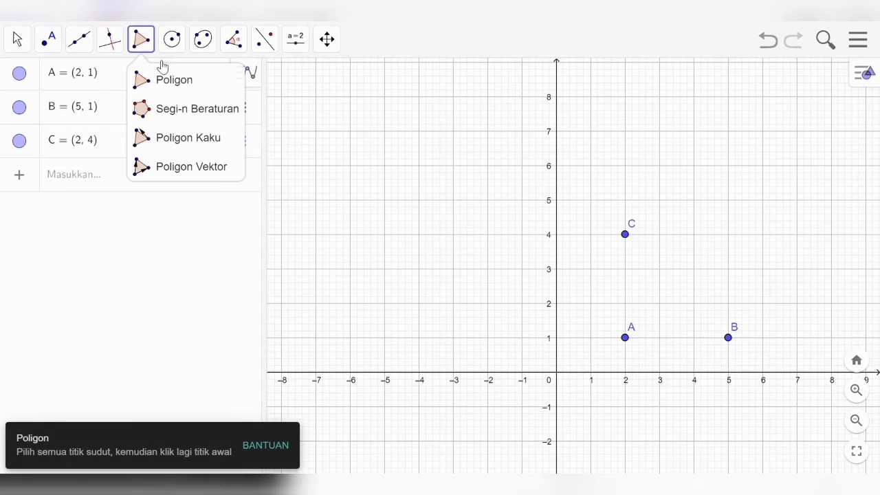
left_click(172, 86)
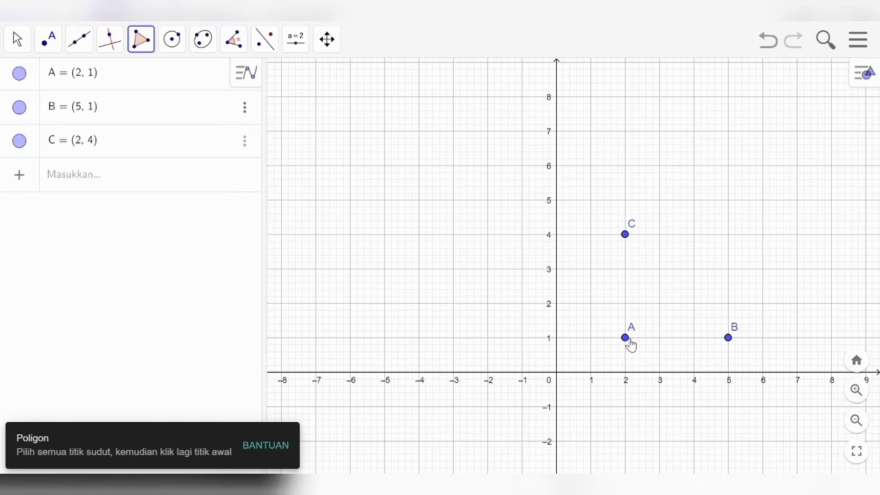
left_click(630, 344)
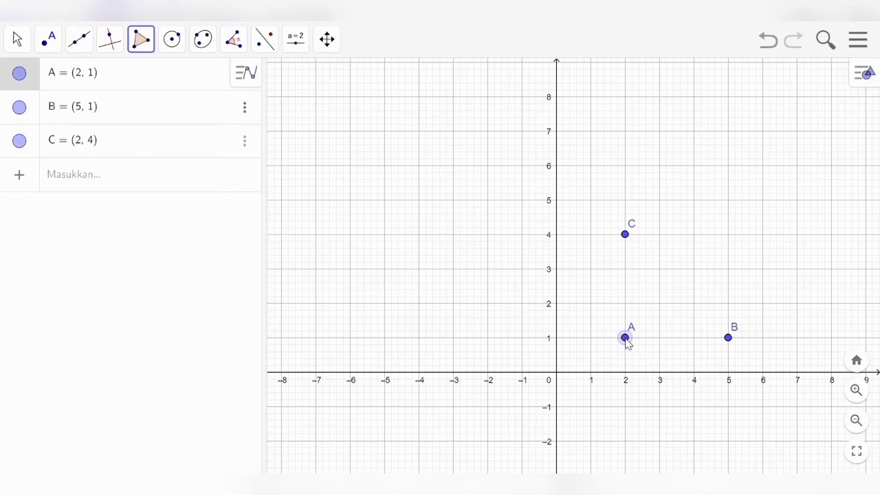
left_click(737, 344)
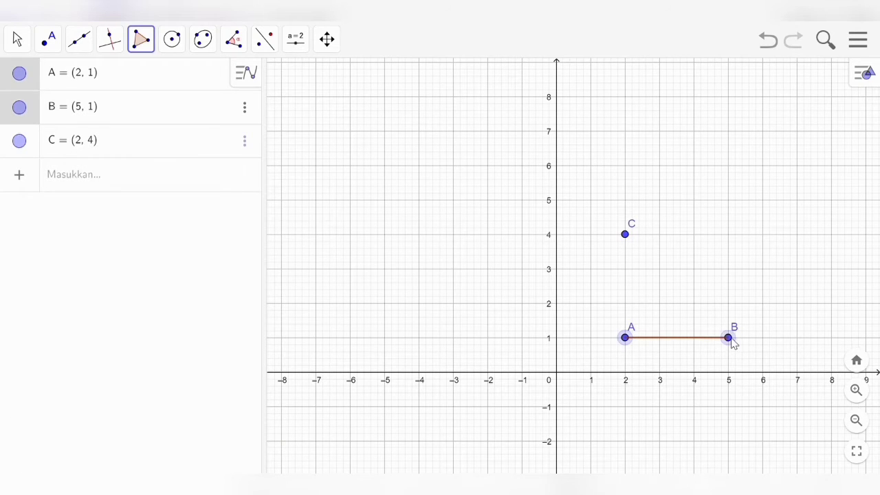
left_click(629, 237)
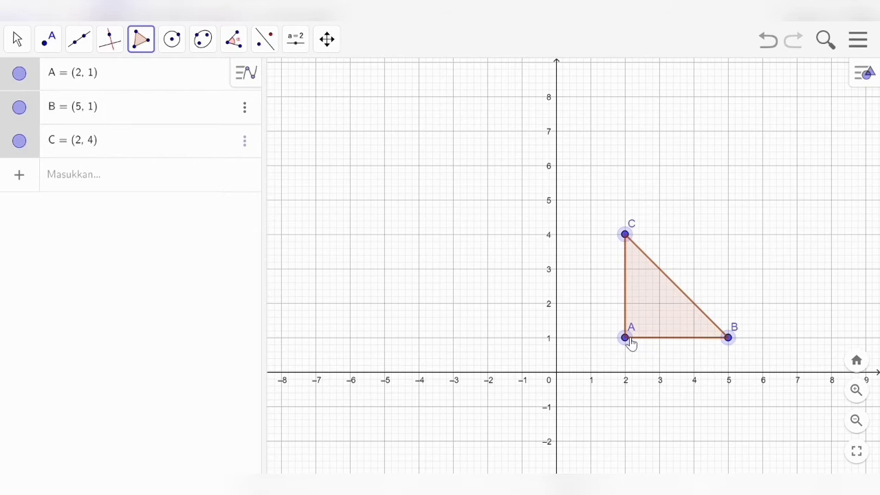
left_click(631, 344)
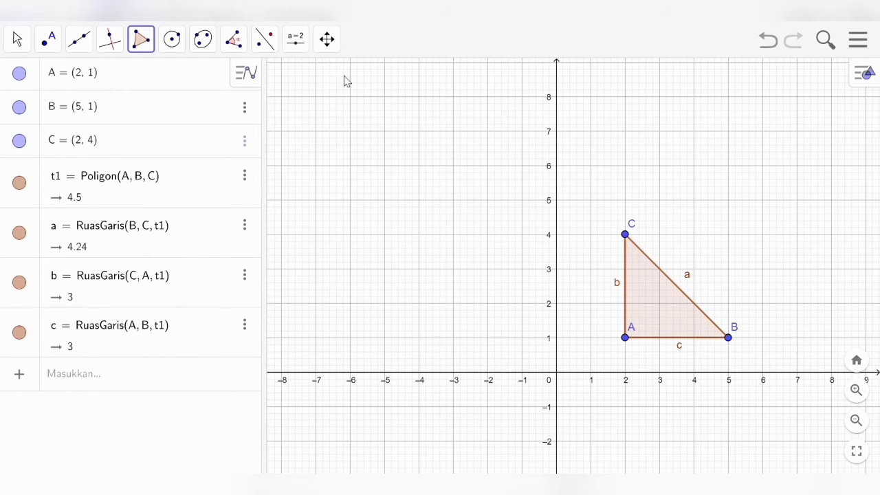
Reflect triangle ABC across the y-axis
left_click(271, 44)
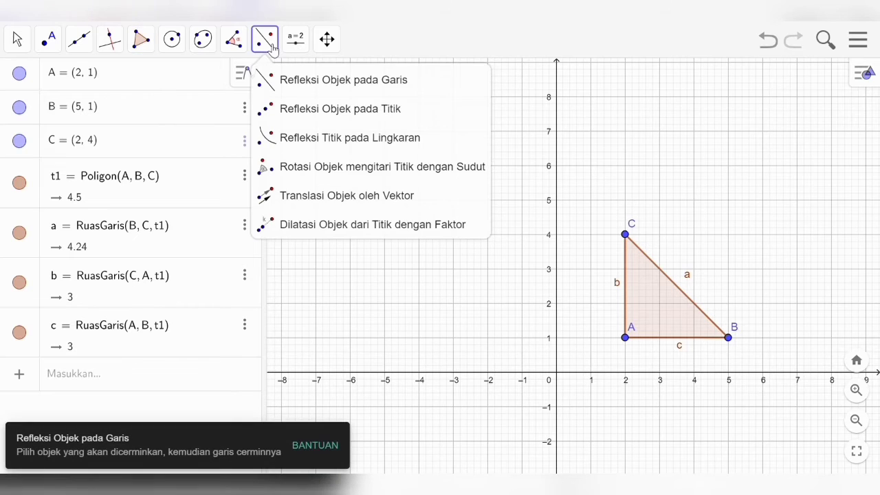
left_click(314, 82)
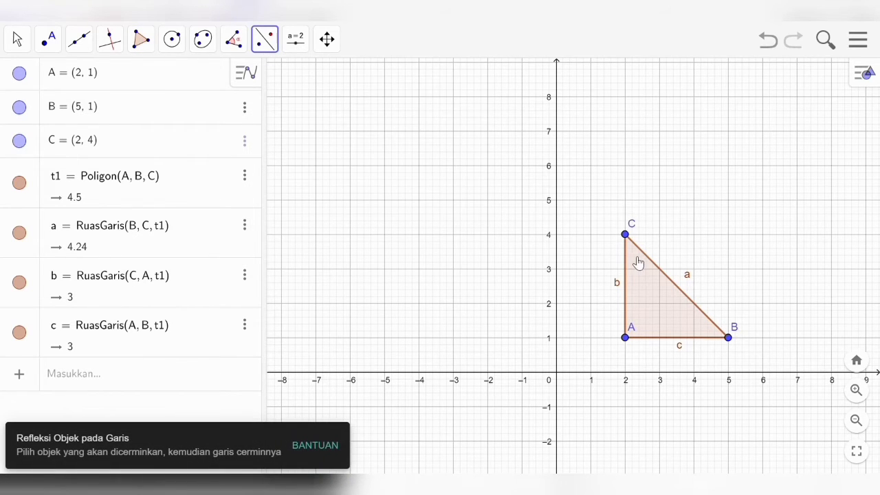
left_click(655, 297)
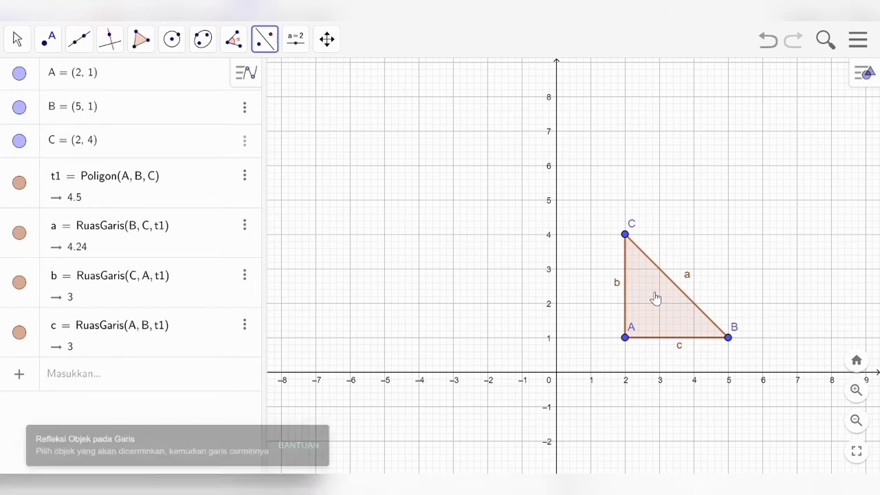
left_click(559, 283)
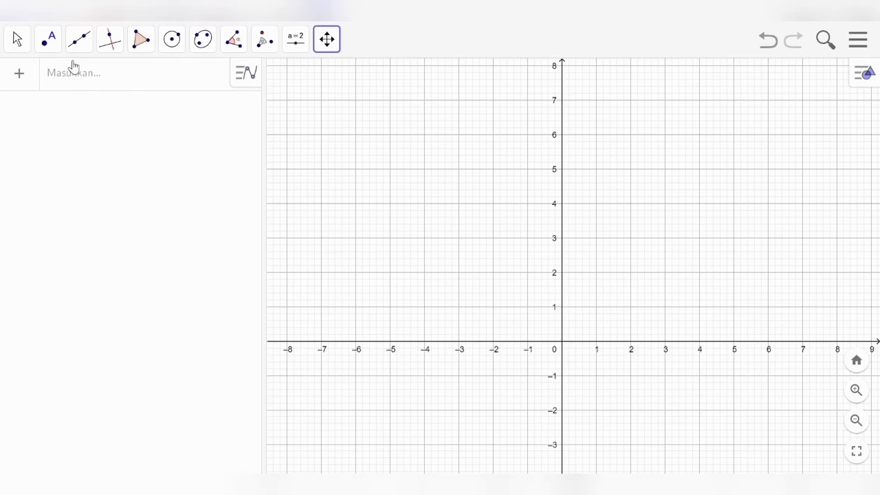
Plot two points on the empty grid: A at (2, 1) and B at (5, 1)
left_click(49, 41)
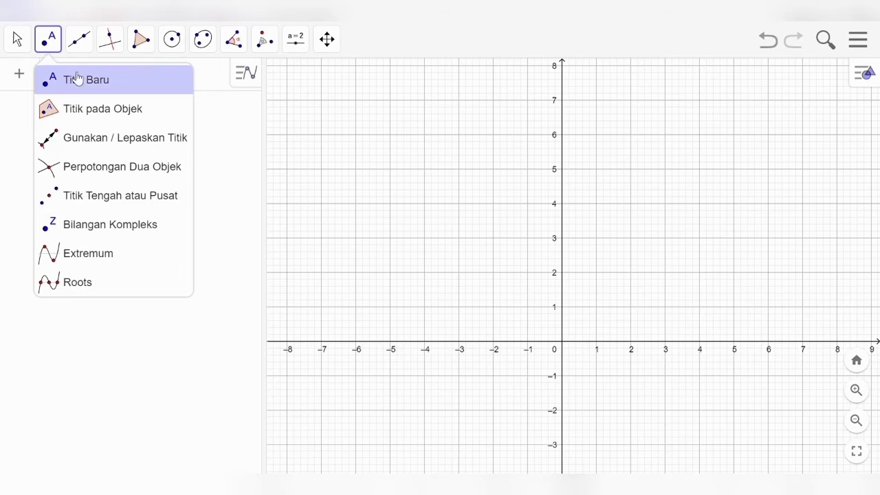
left_click(83, 84)
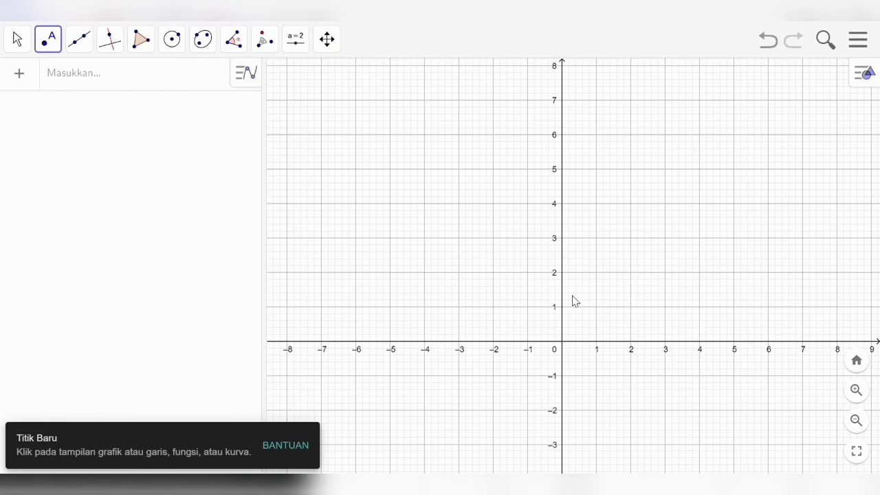
left_click(631, 307)
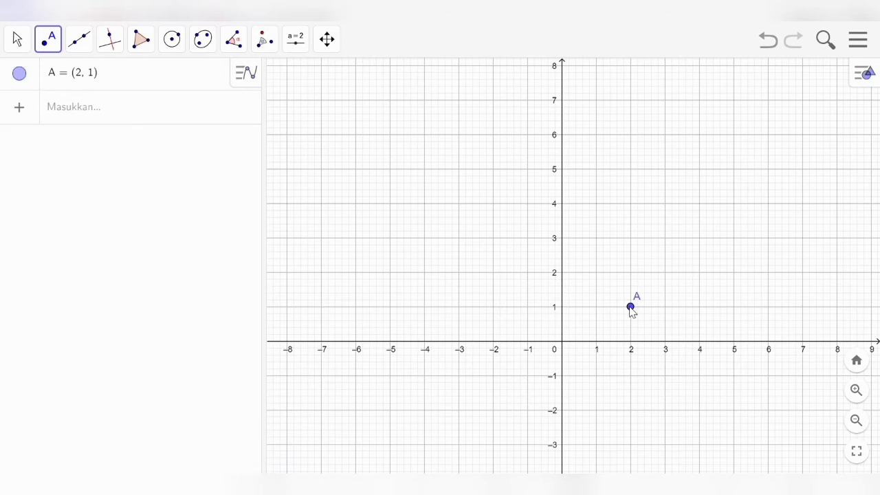
left_click(734, 306)
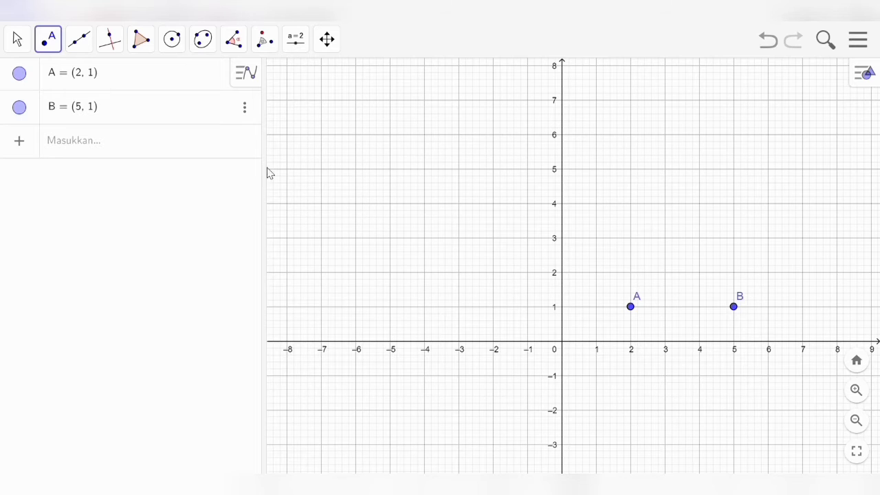
Create a regular polygon with 4 vertices from point A (2, 1) to point B (5, 1)
left_click(143, 47)
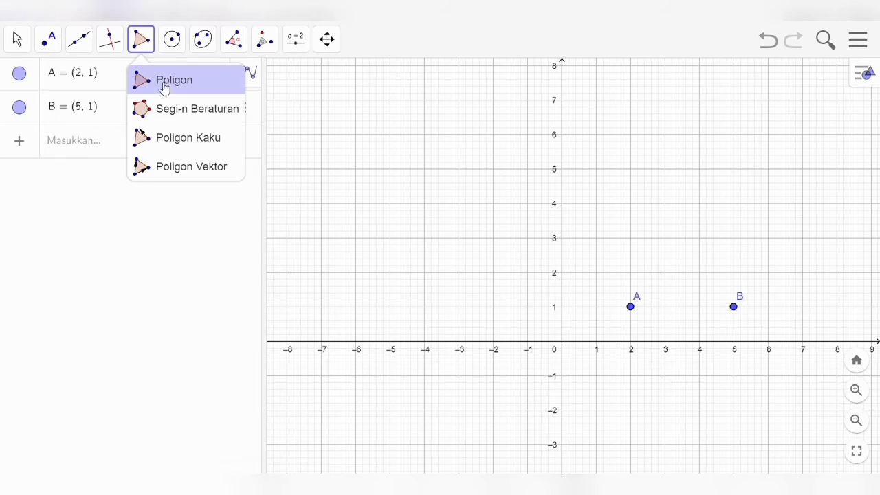
left_click(172, 112)
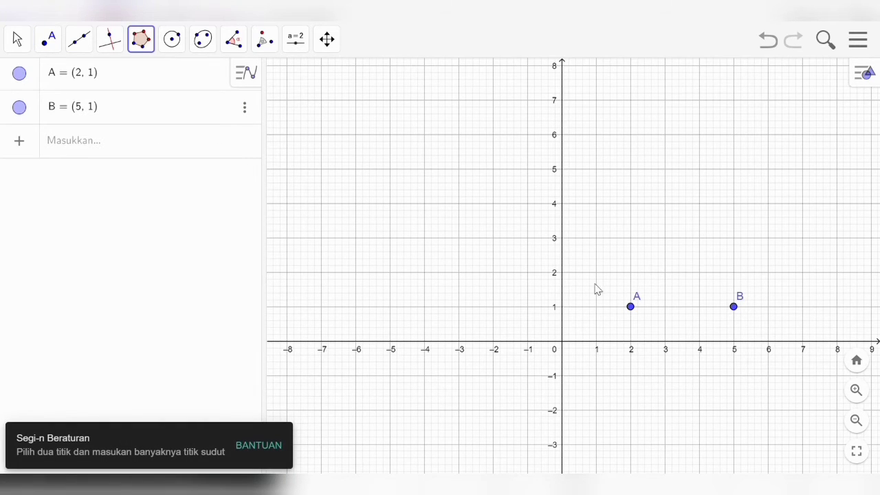
left_click(632, 310)
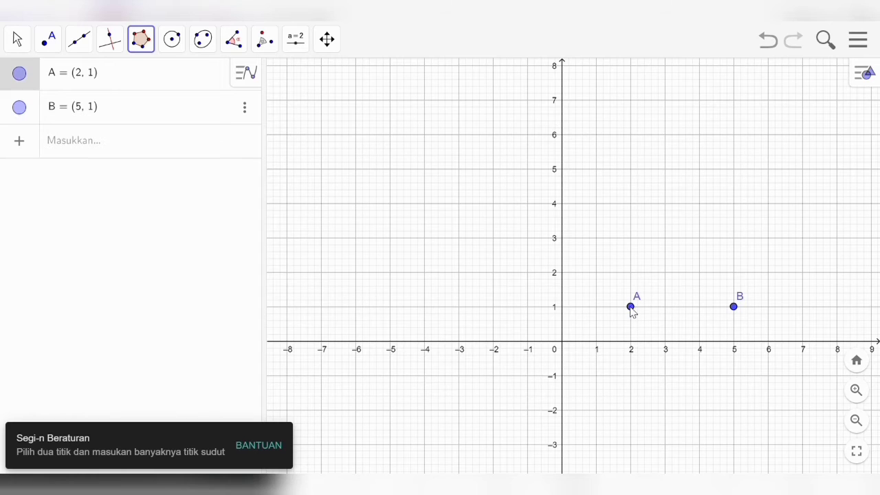
left_click(734, 308)
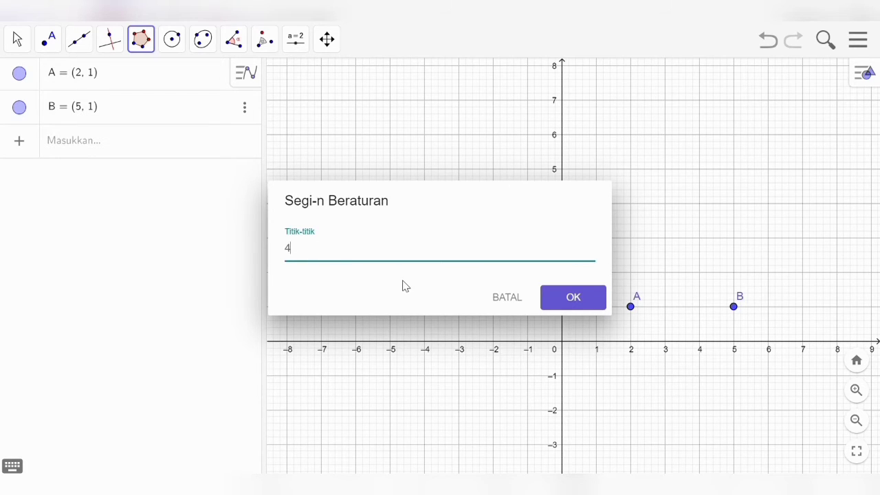
left_click(577, 301)
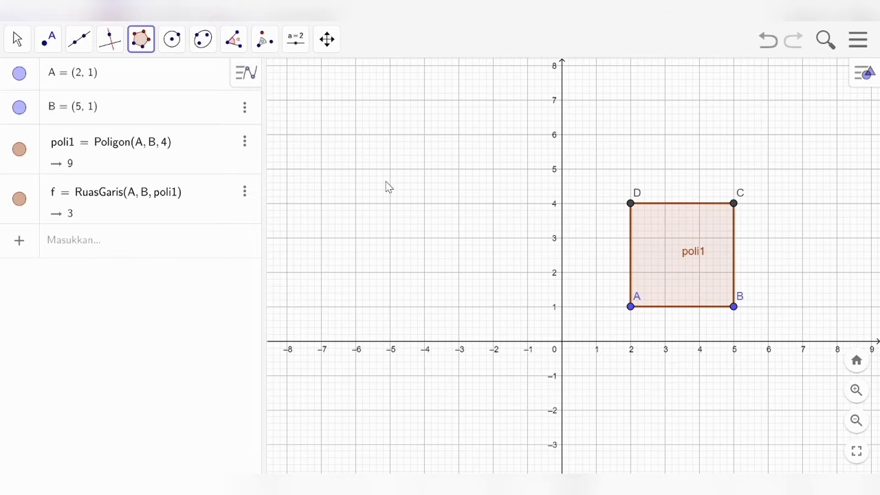
Place a new point at the origin, where the x-axis and y-axis intersect
left_click(50, 43)
left_click(80, 82)
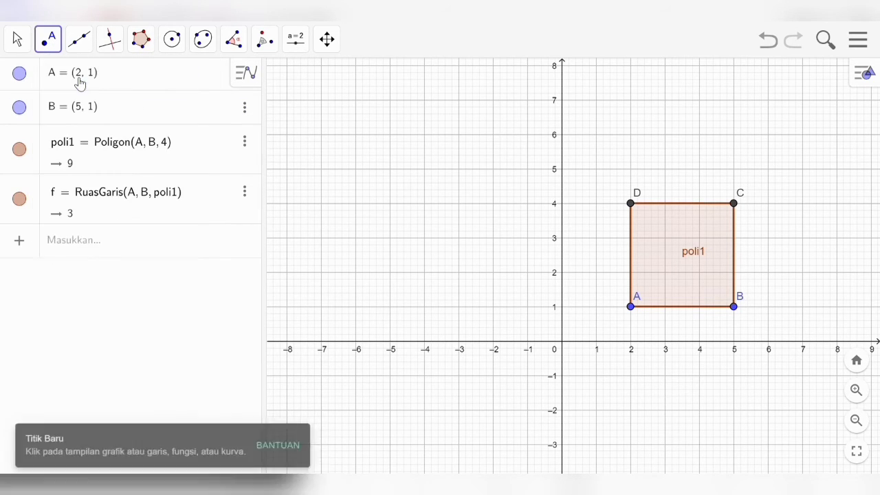
left_click(563, 342)
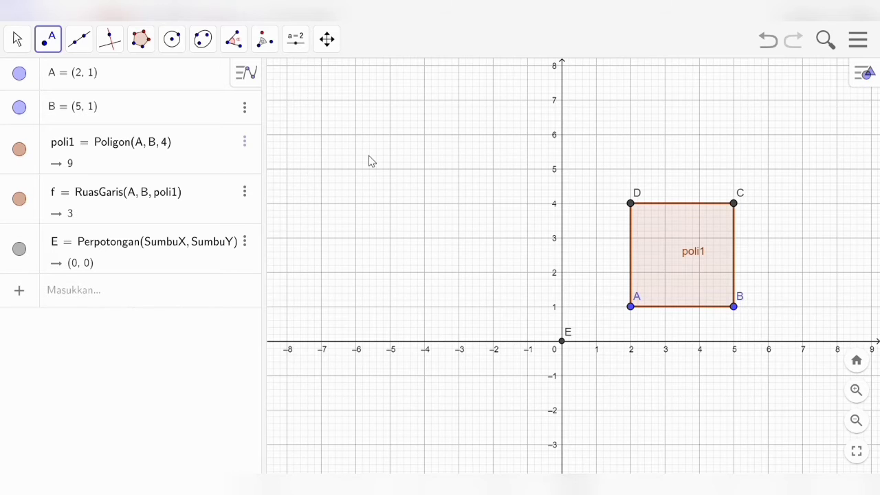
Rotate the square 90° counterclockwise about the point at the origin
left_click(266, 41)
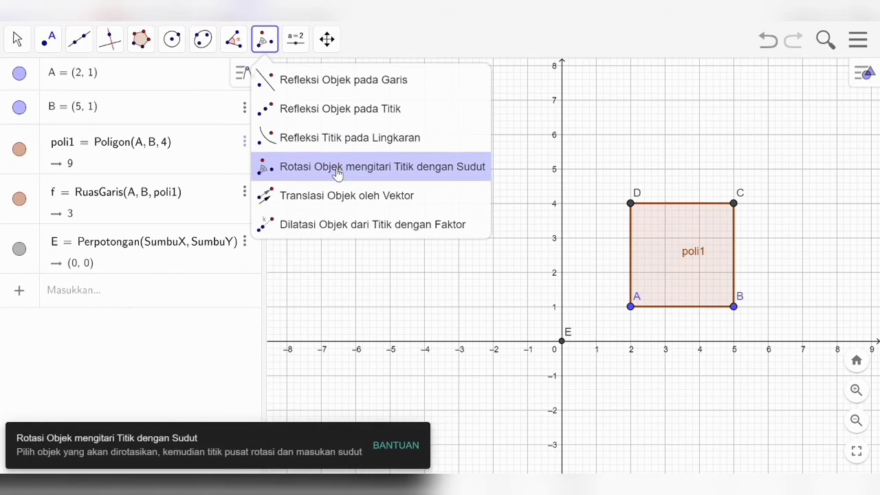
left_click(378, 172)
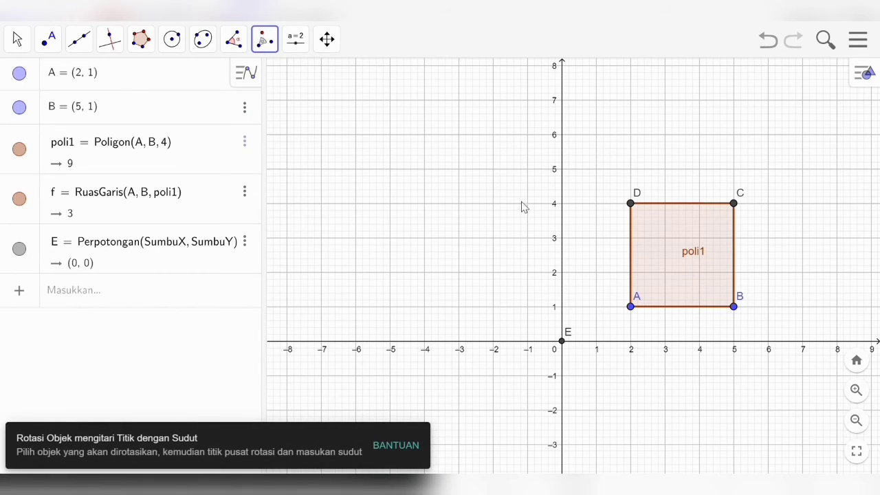
left_click(673, 256)
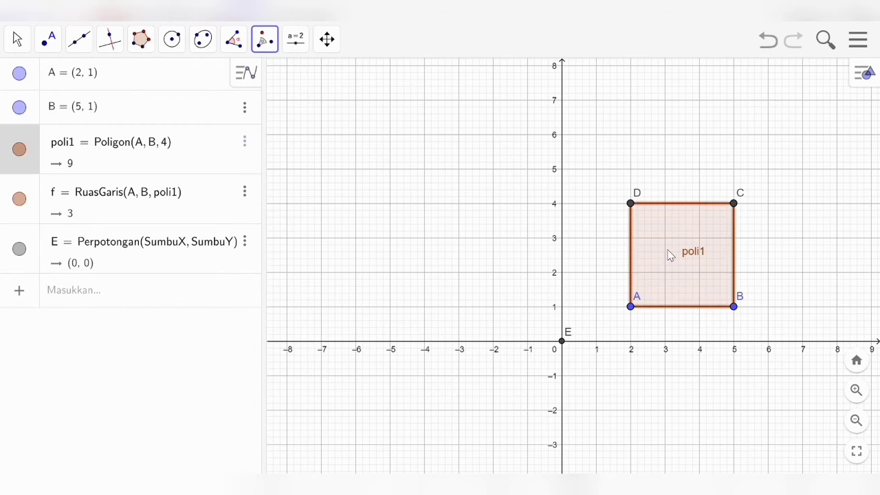
left_click(565, 343)
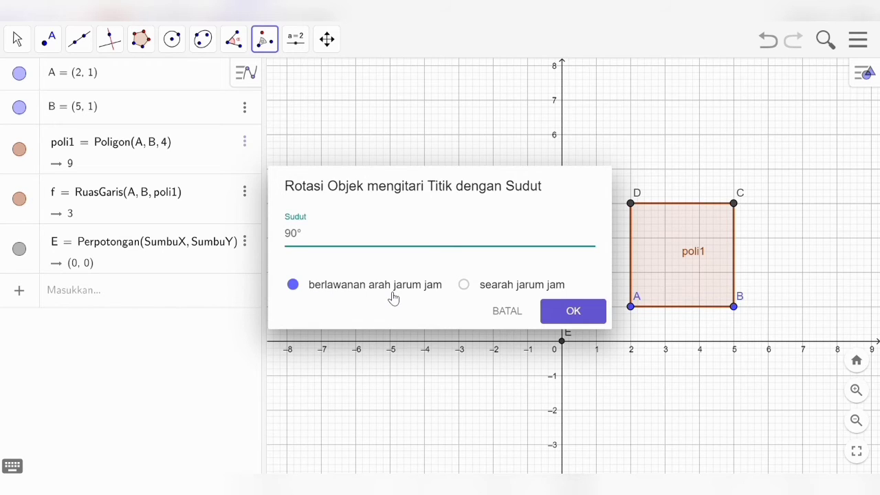
left_click(296, 286)
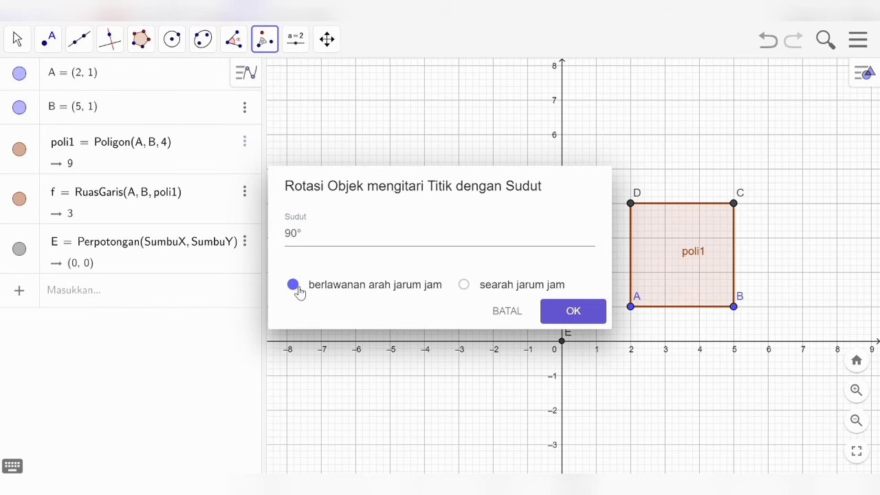
left_click(563, 315)
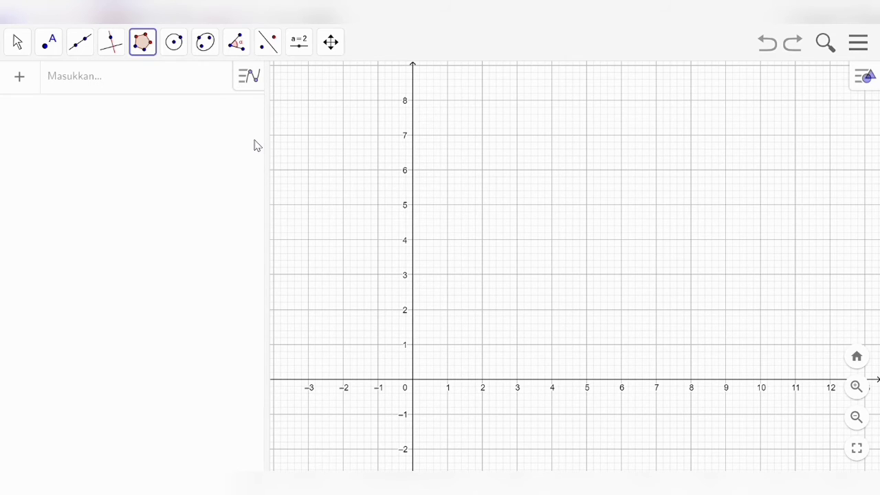
Plot two points on the empty grid: A at (2, 5) and B at (4, 5)
left_click(55, 46)
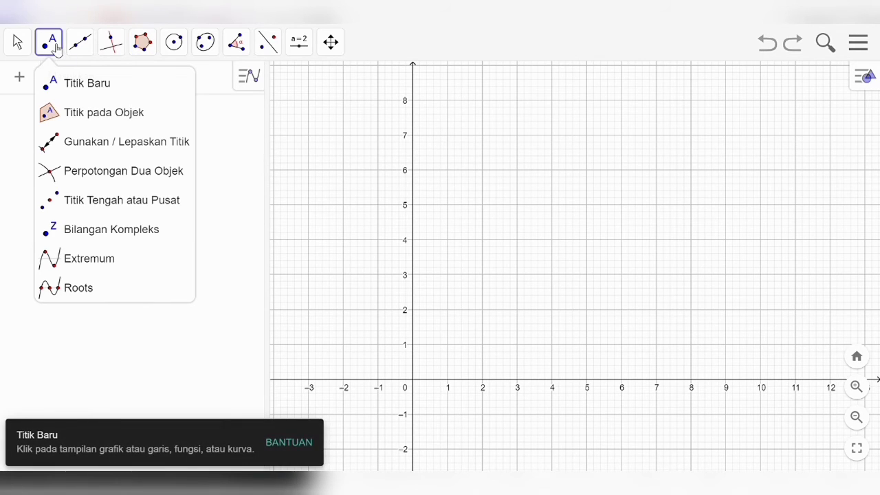
left_click(89, 89)
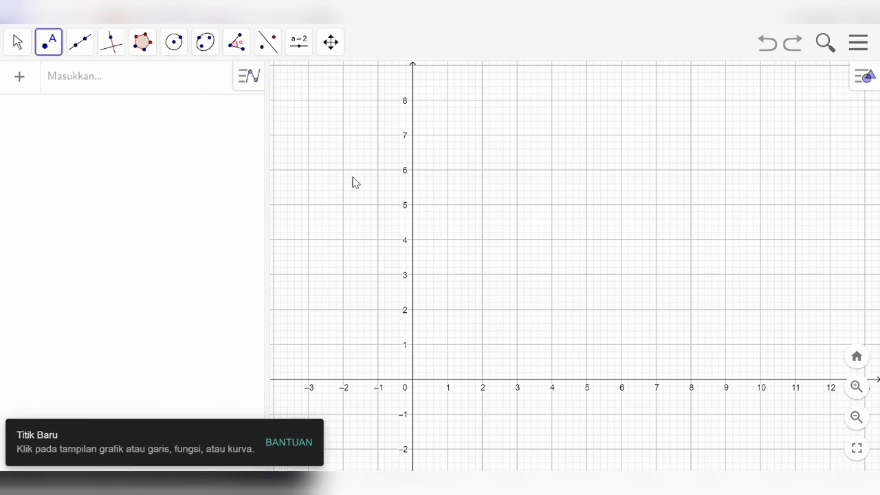
left_click(483, 206)
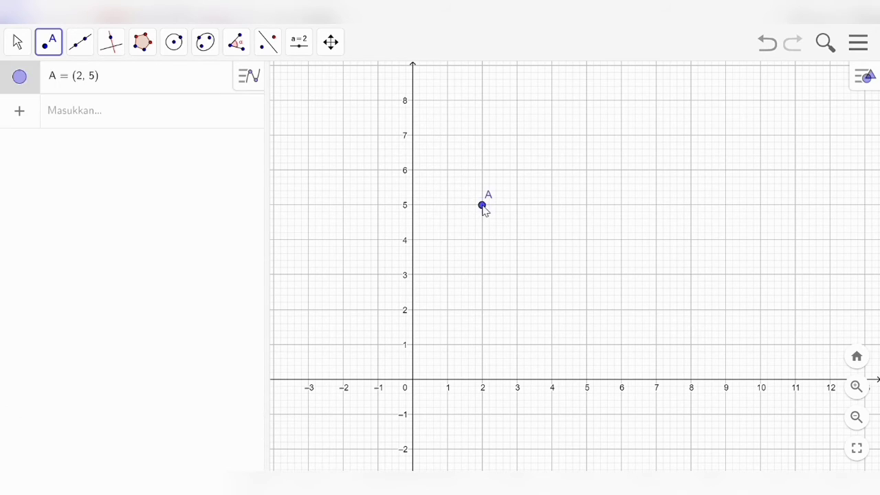
left_click(552, 205)
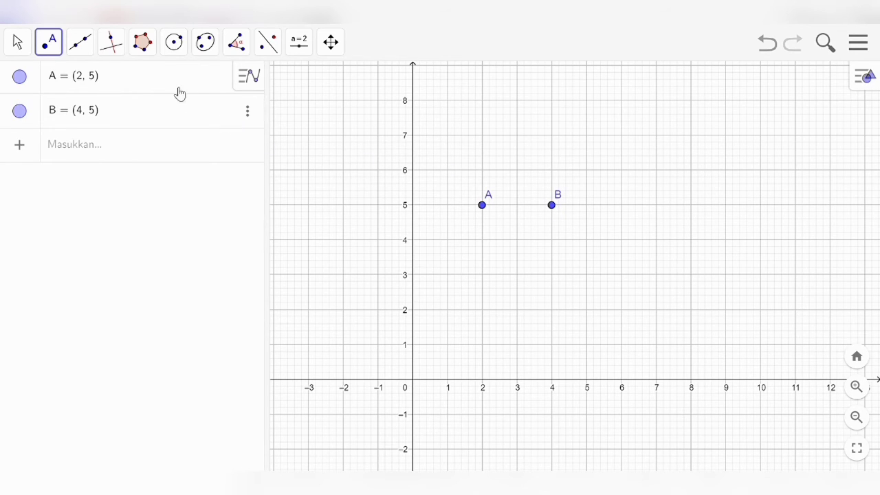
Create a regular polygon with 6 vertices from point A (2, 5) to point B (4, 5)
left_click(151, 50)
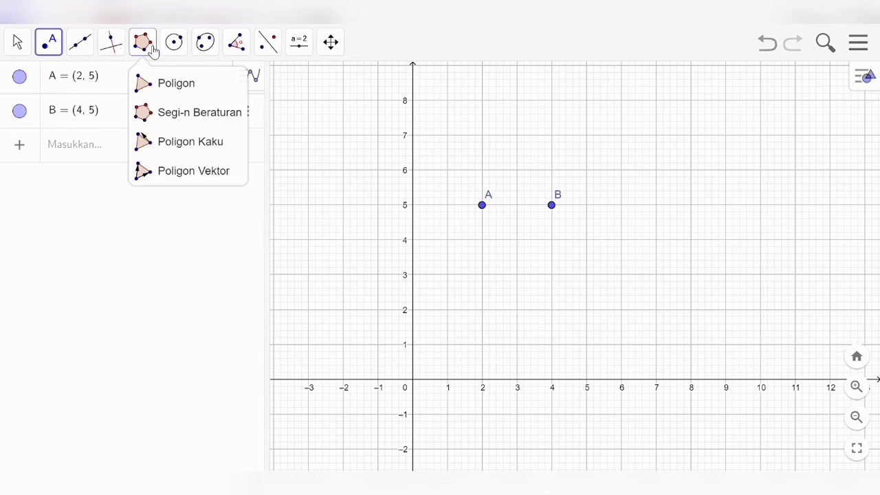
left_click(170, 113)
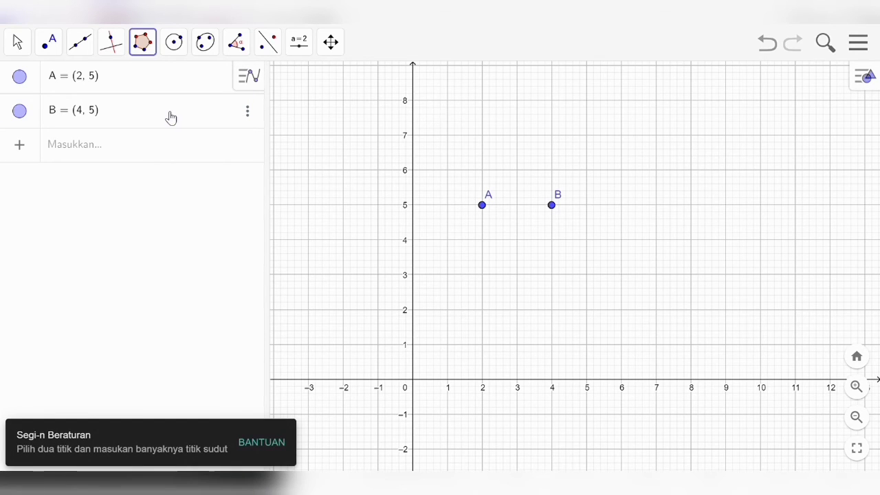
left_click(484, 206)
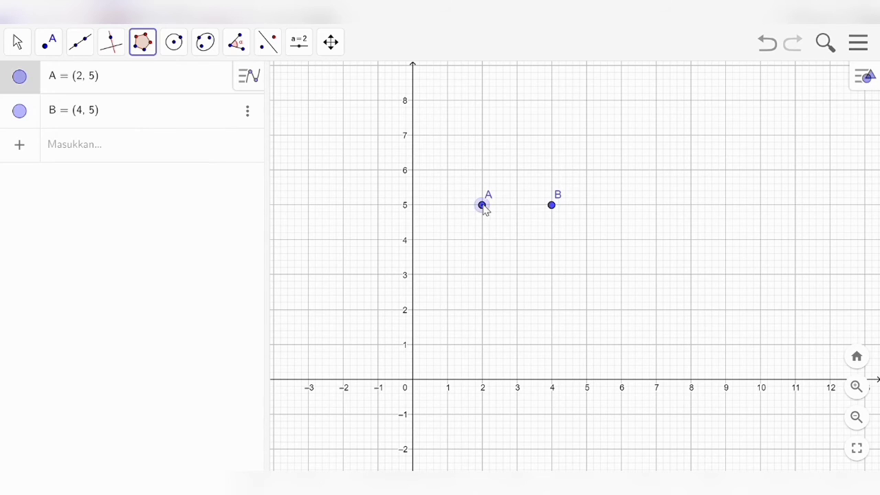
left_click(555, 207)
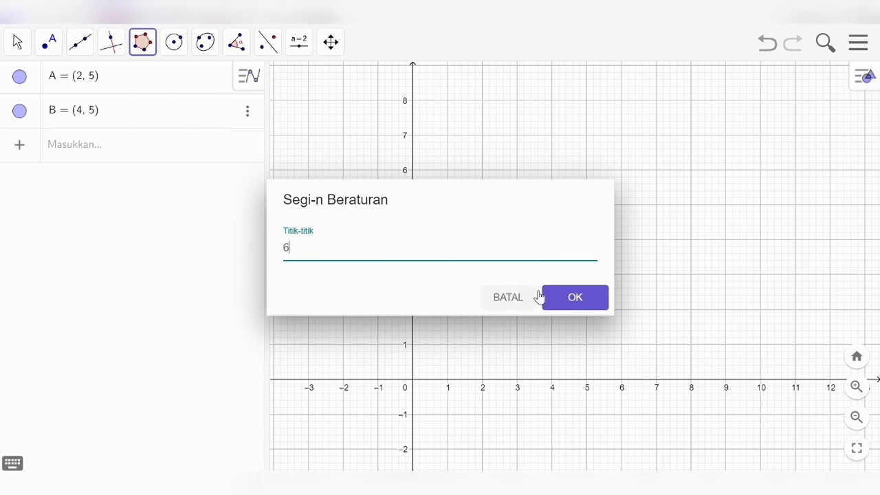
left_click(567, 301)
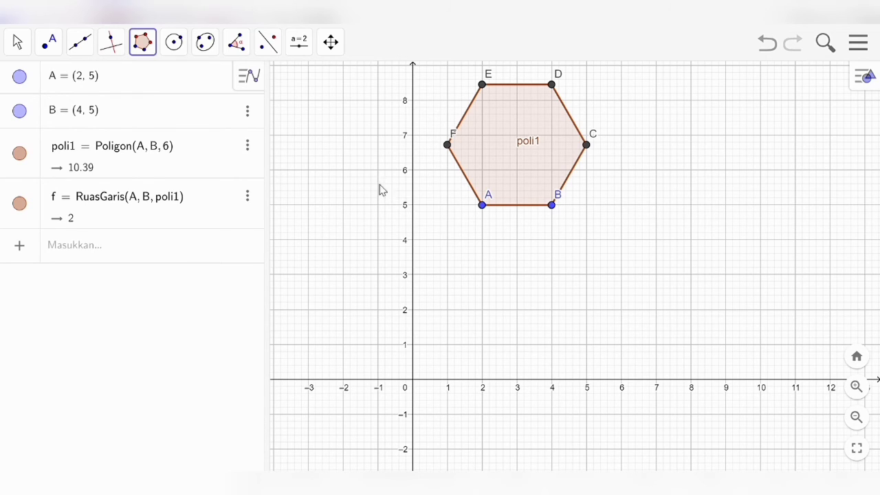
Dilate the hexagon from point A by a factor of 3
left_click(272, 52)
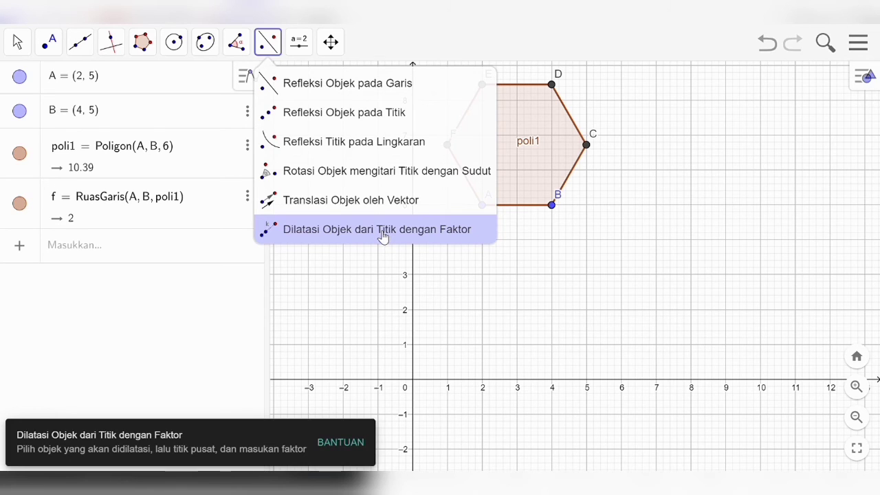
left_click(383, 236)
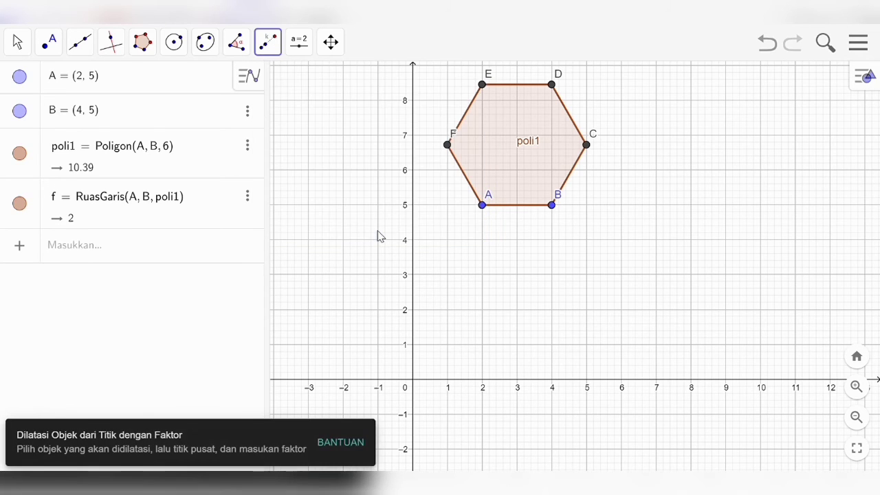
left_click(513, 165)
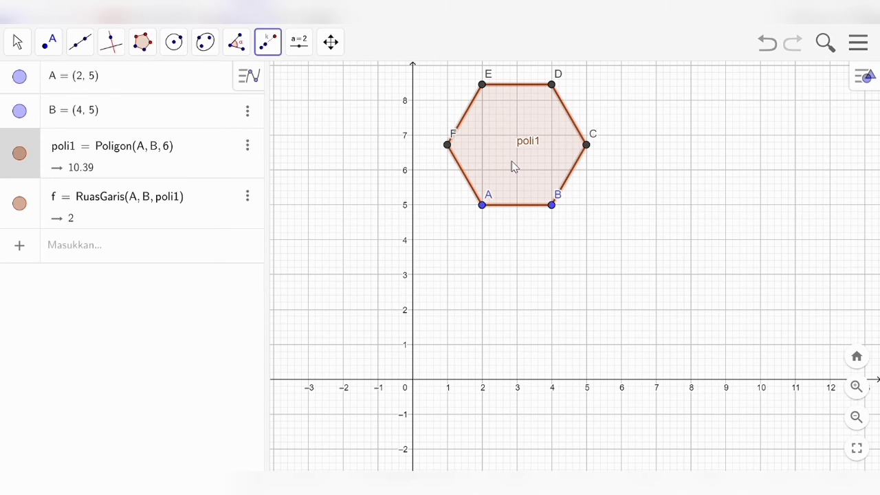
left_click(483, 206)
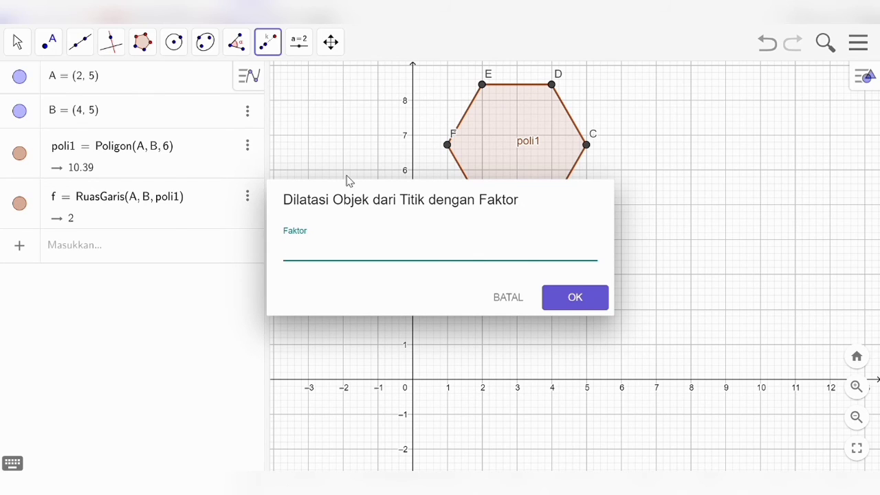
type("3")
left_click(575, 298)
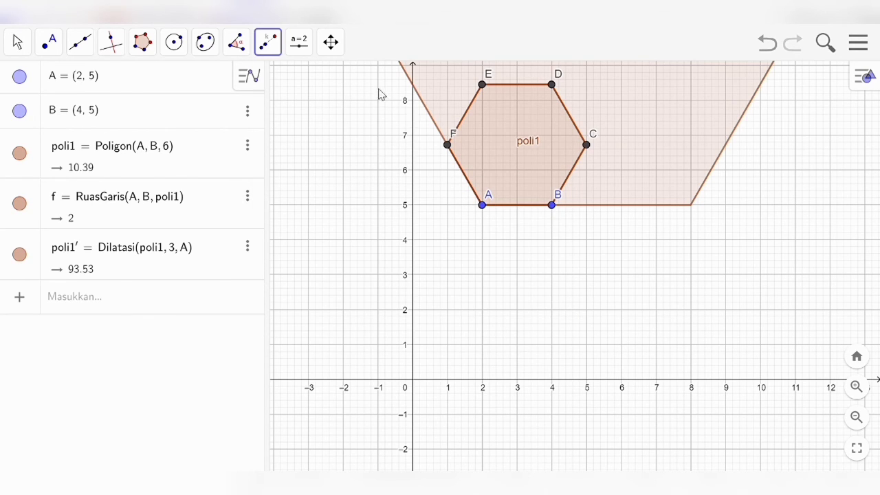
Pan the graphics view to examine the entire enlarged hexagon alongside the original
left_click(330, 42)
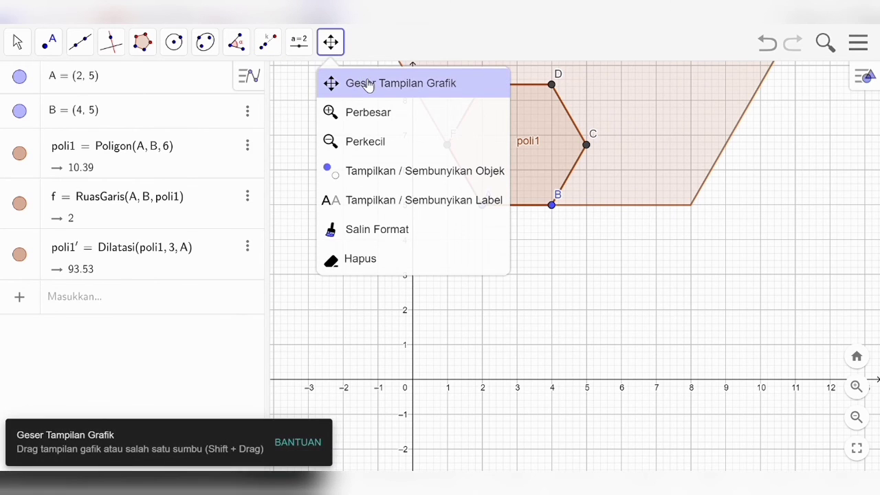
left_click(369, 84)
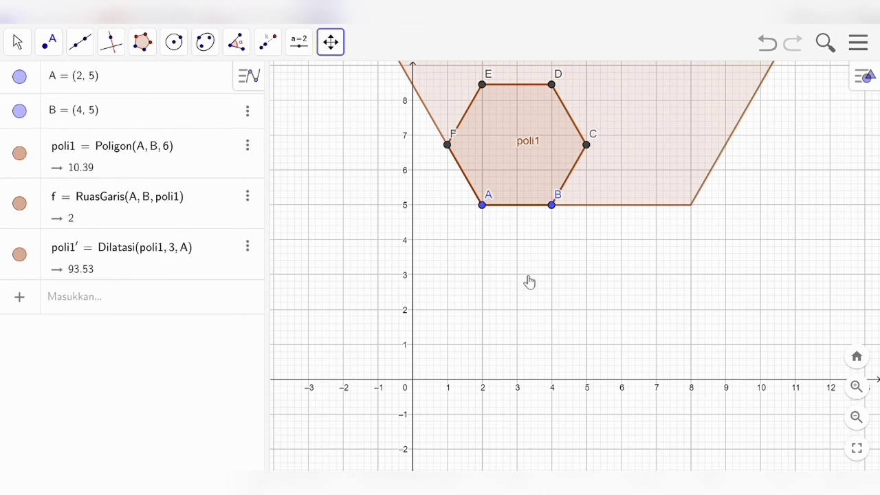
left_click_drag(528, 282, 460, 471)
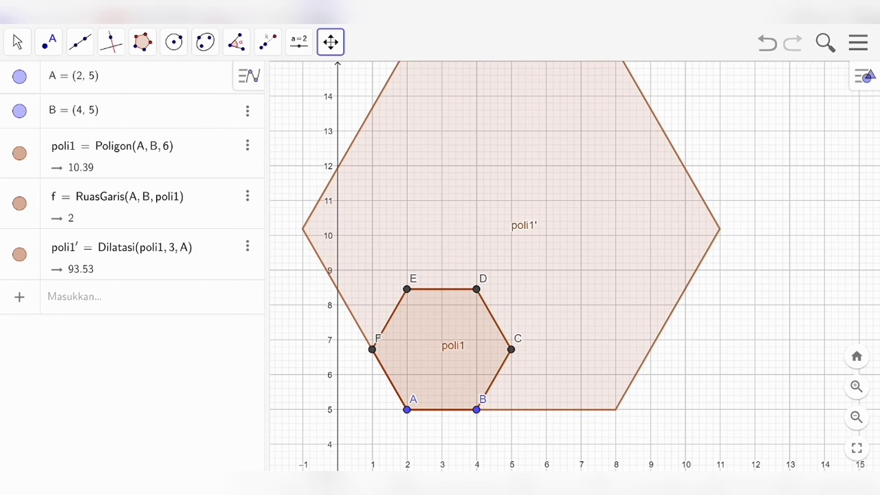
left_click_drag(482, 442, 469, 462)
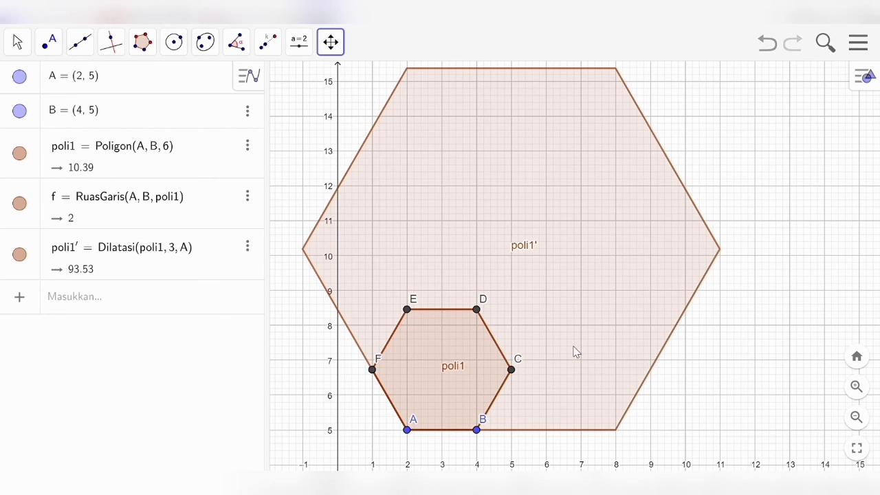
Undo the view shifts and the factor 3 dilation, leaving only the original hexagon
left_click(770, 45)
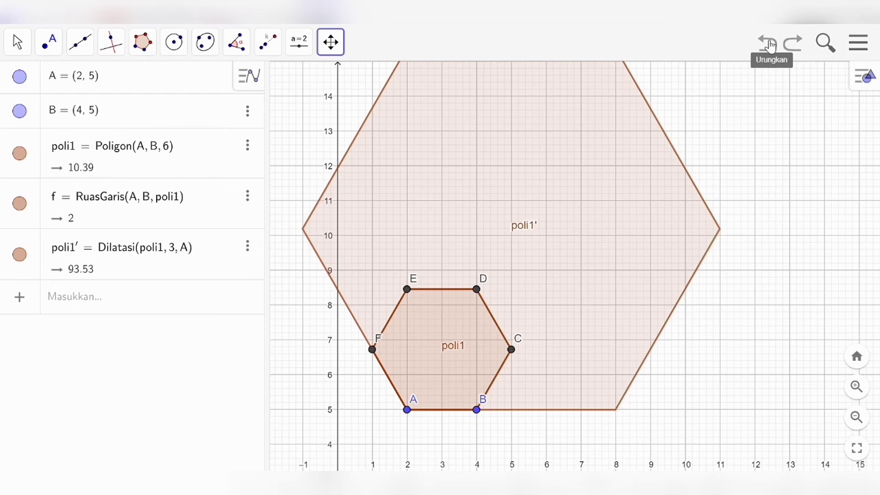
left_click(769, 45)
left_click(769, 45)
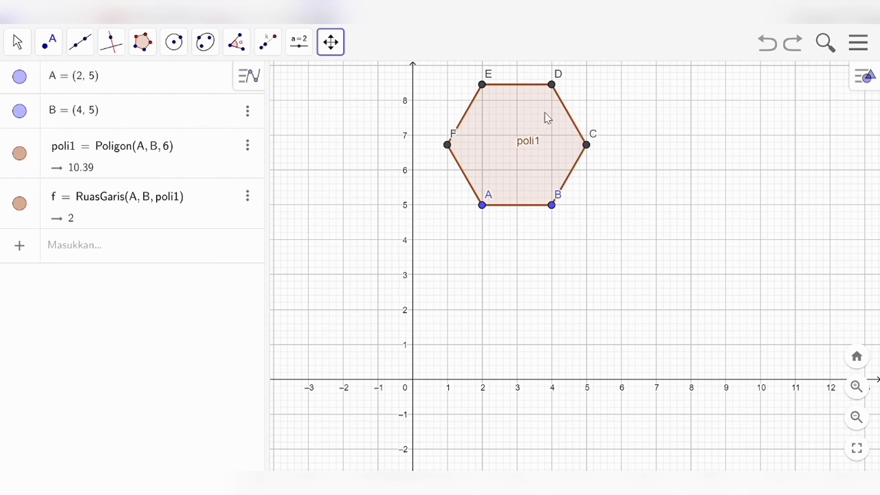
Dilate the hexagon from point A by a factor of -2
left_click(274, 48)
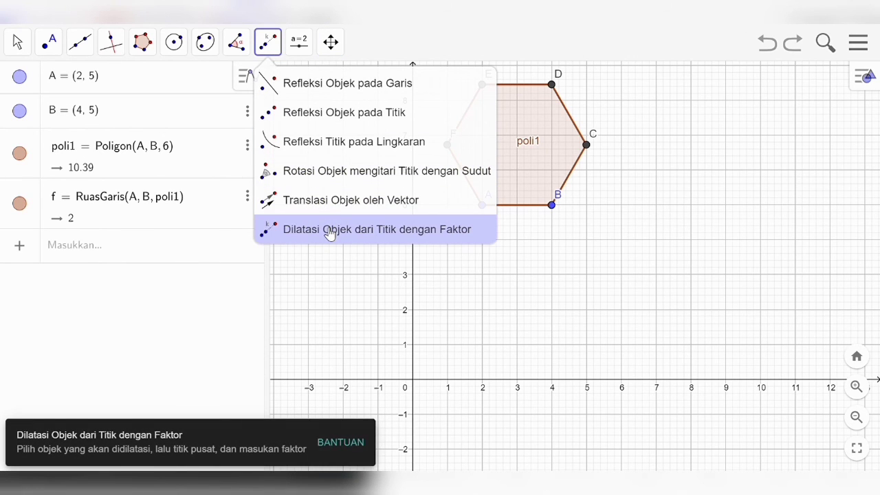
left_click(329, 233)
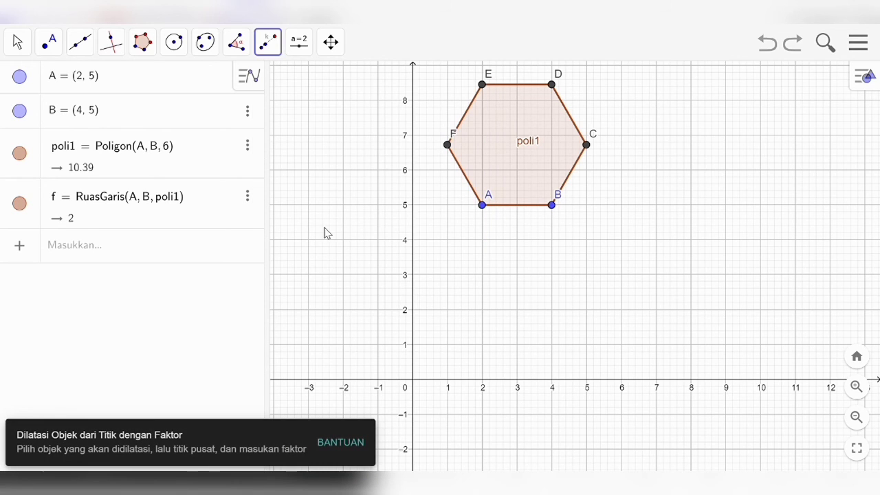
left_click(520, 182)
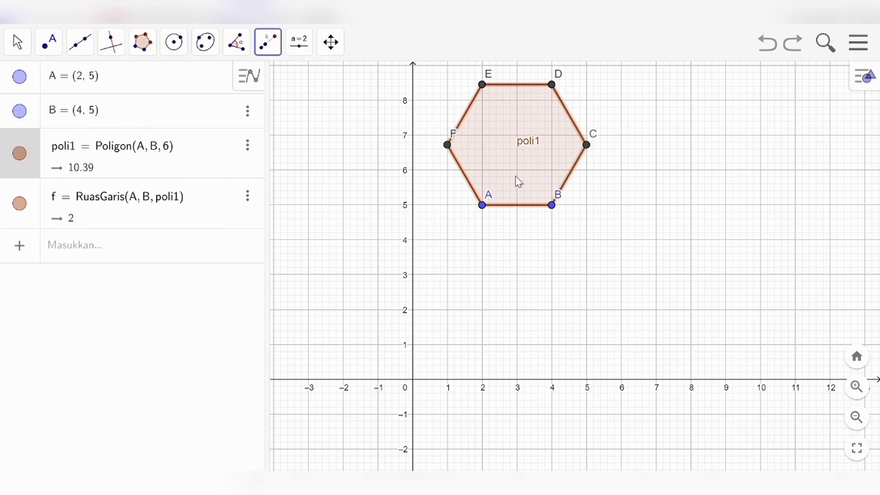
left_click(482, 205)
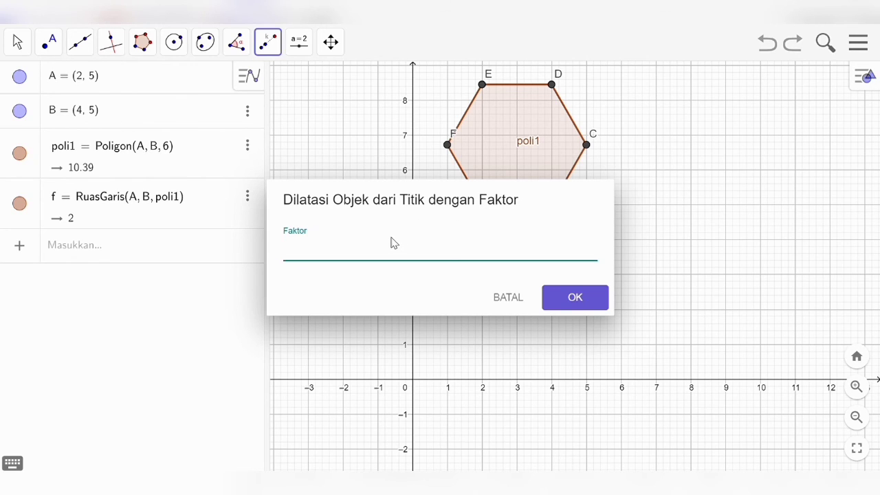
type("-2")
left_click(551, 306)
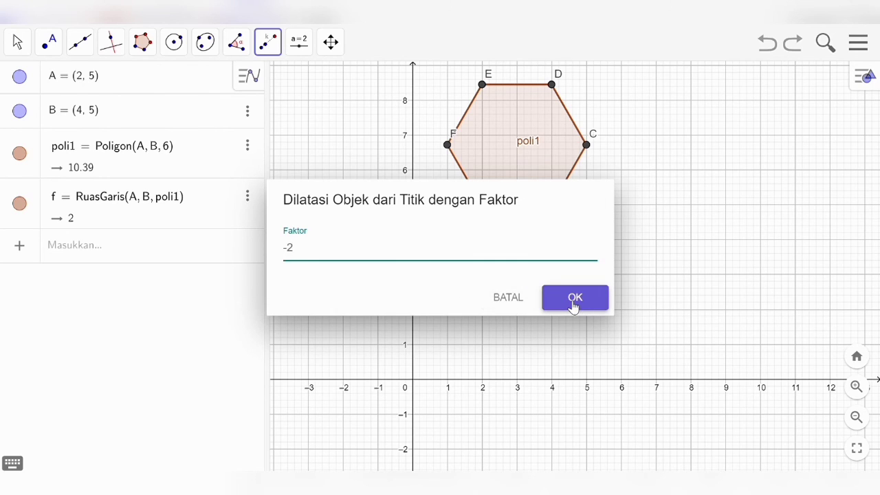